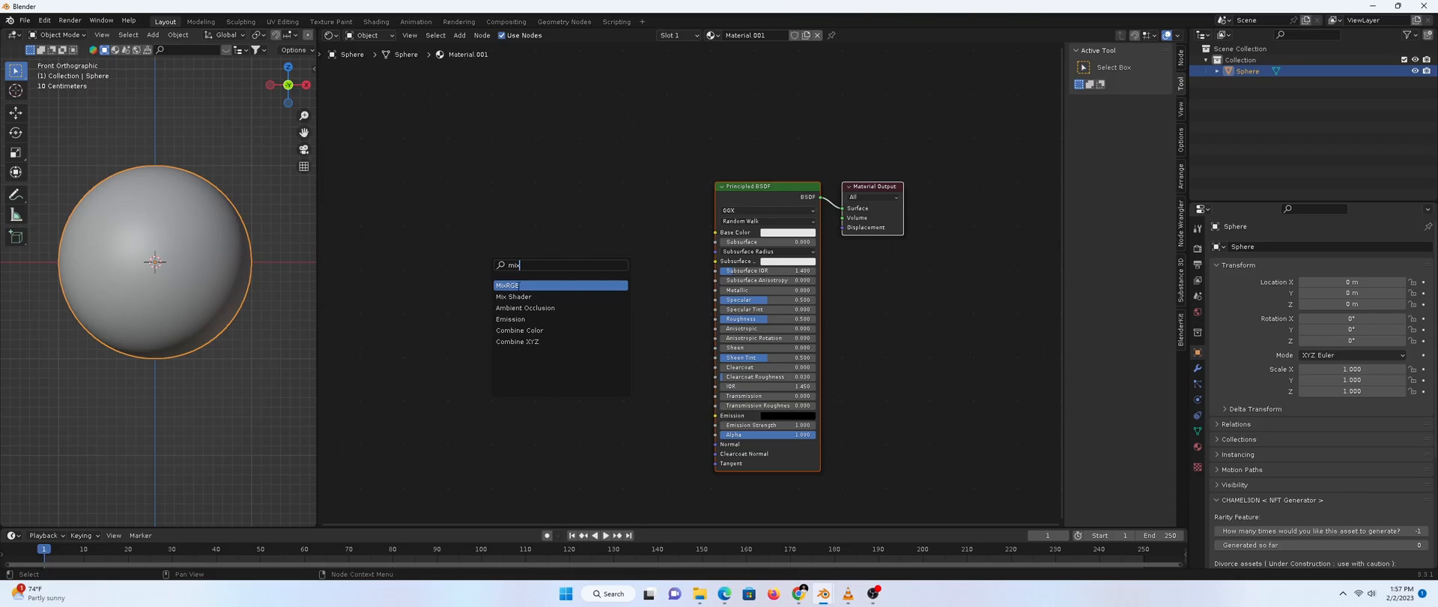
Place a Mix node left of the shader and a Layer Weight node left of the Mix
key("Return")
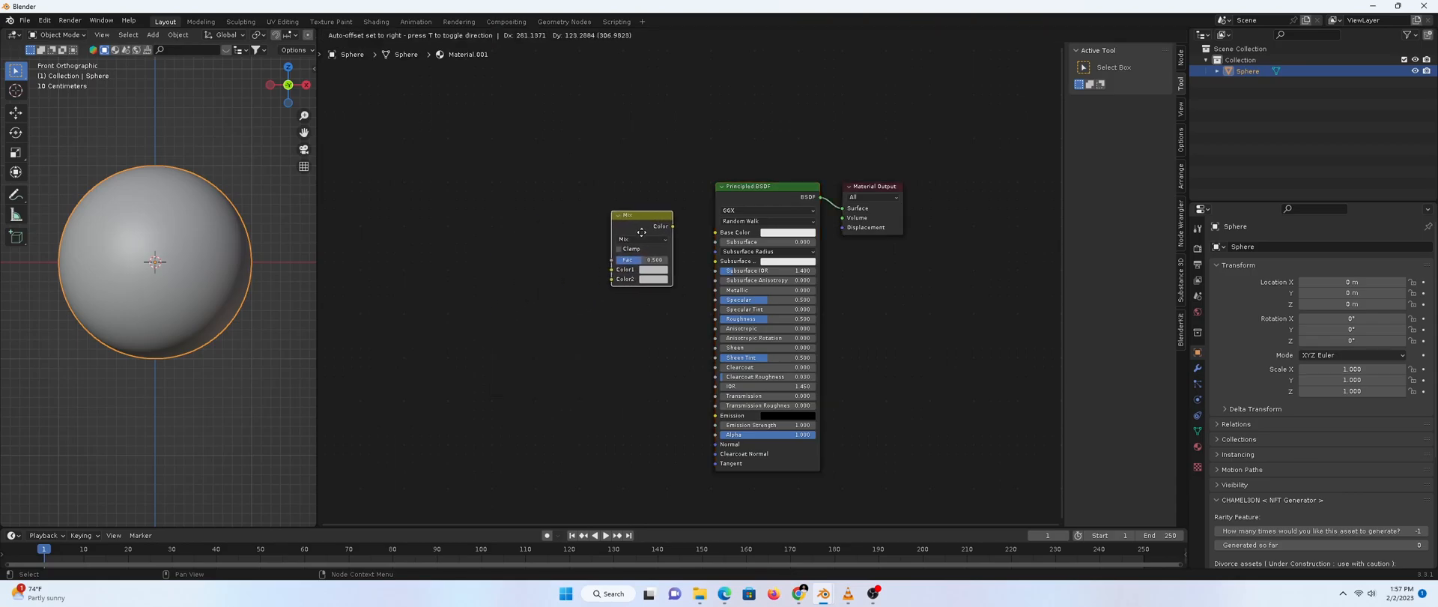
left_click(635, 233)
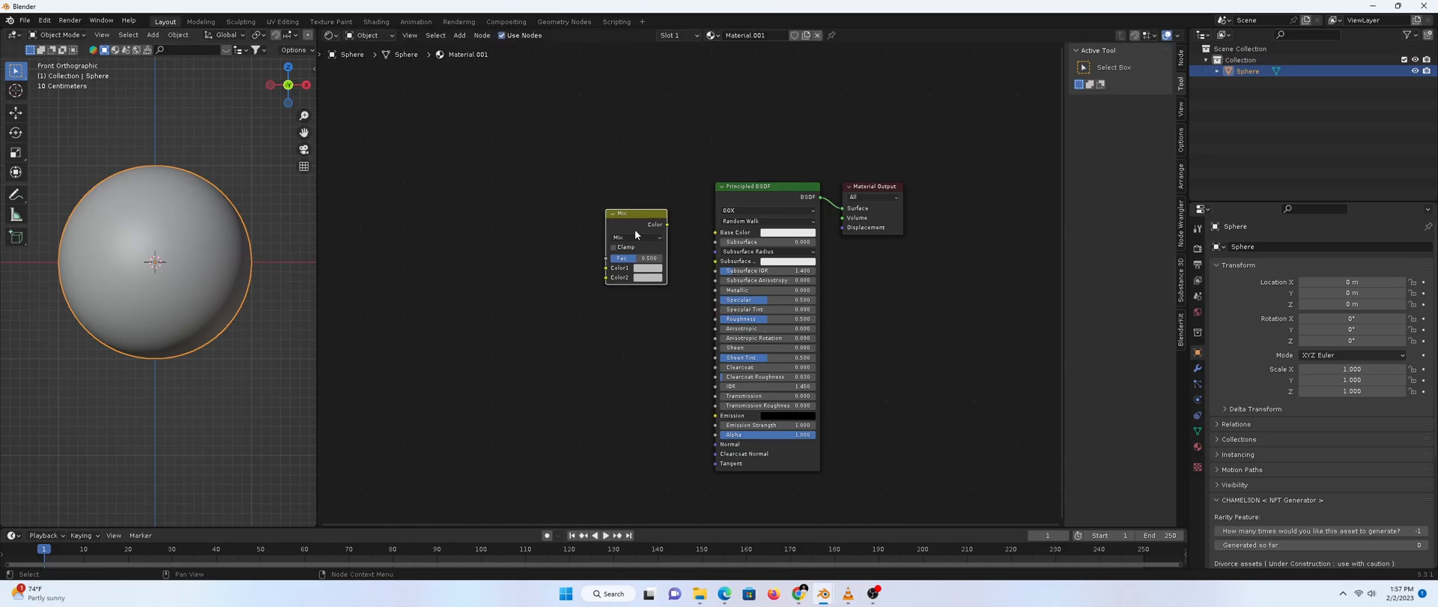
key("shift+a")
left_click(500, 209)
type("layer")
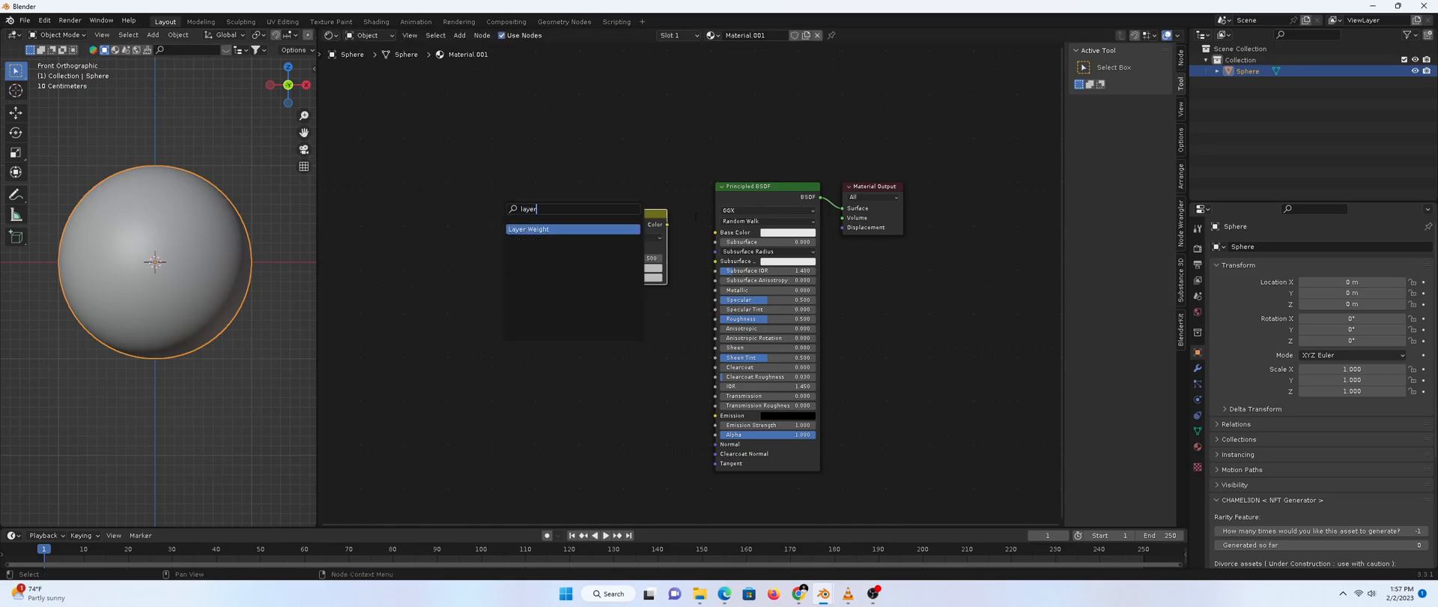
key("Return")
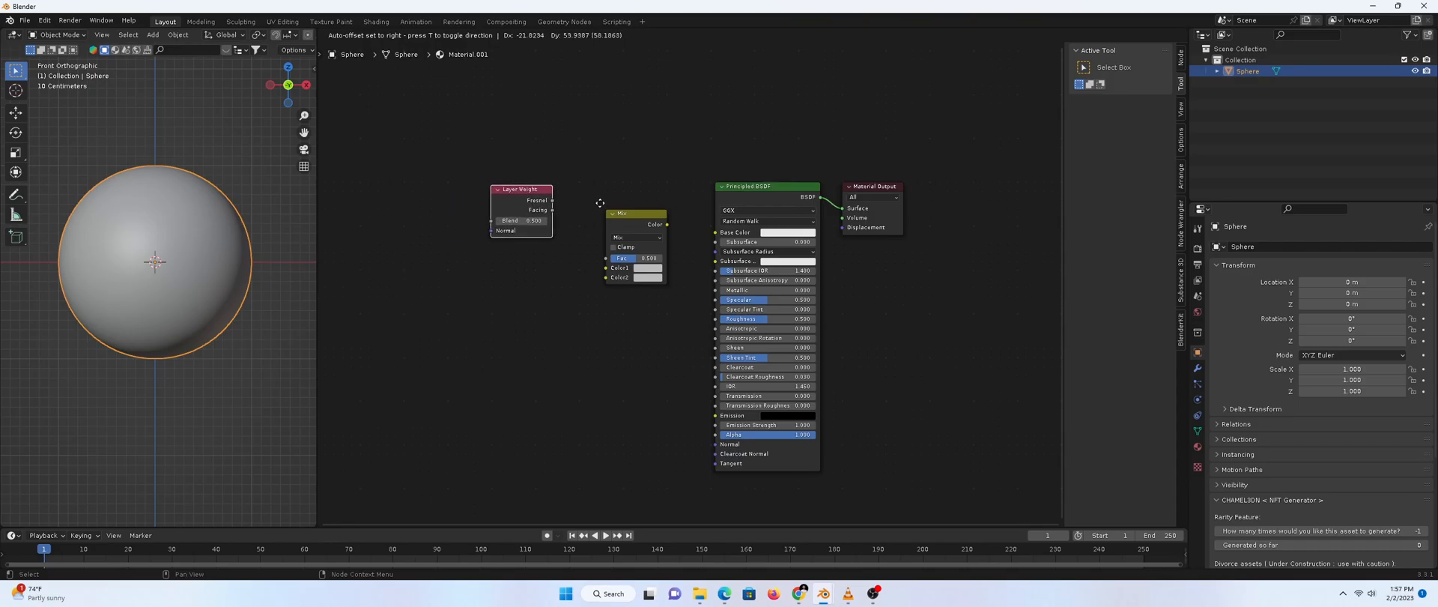
left_click(600, 202)
Add a ColorRamp left of the Mix node and a duplicate ColorRamp below it
key("shift+a")
left_click(430, 319)
type("color")
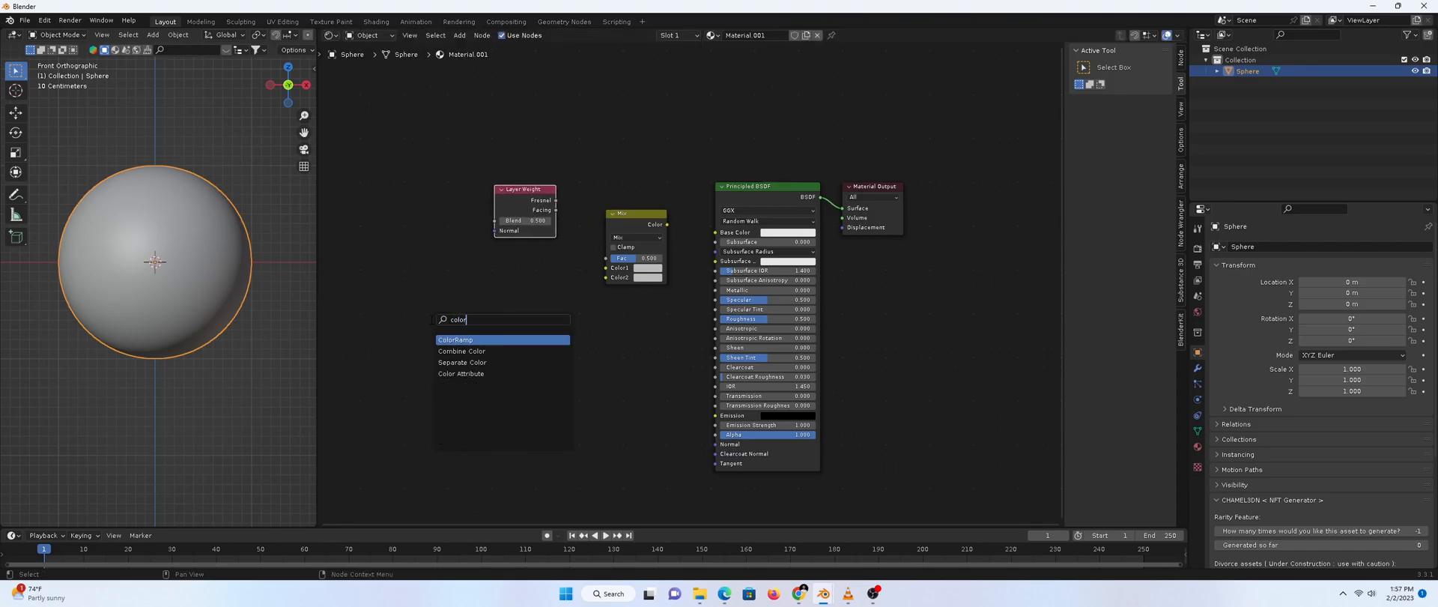
key("Return")
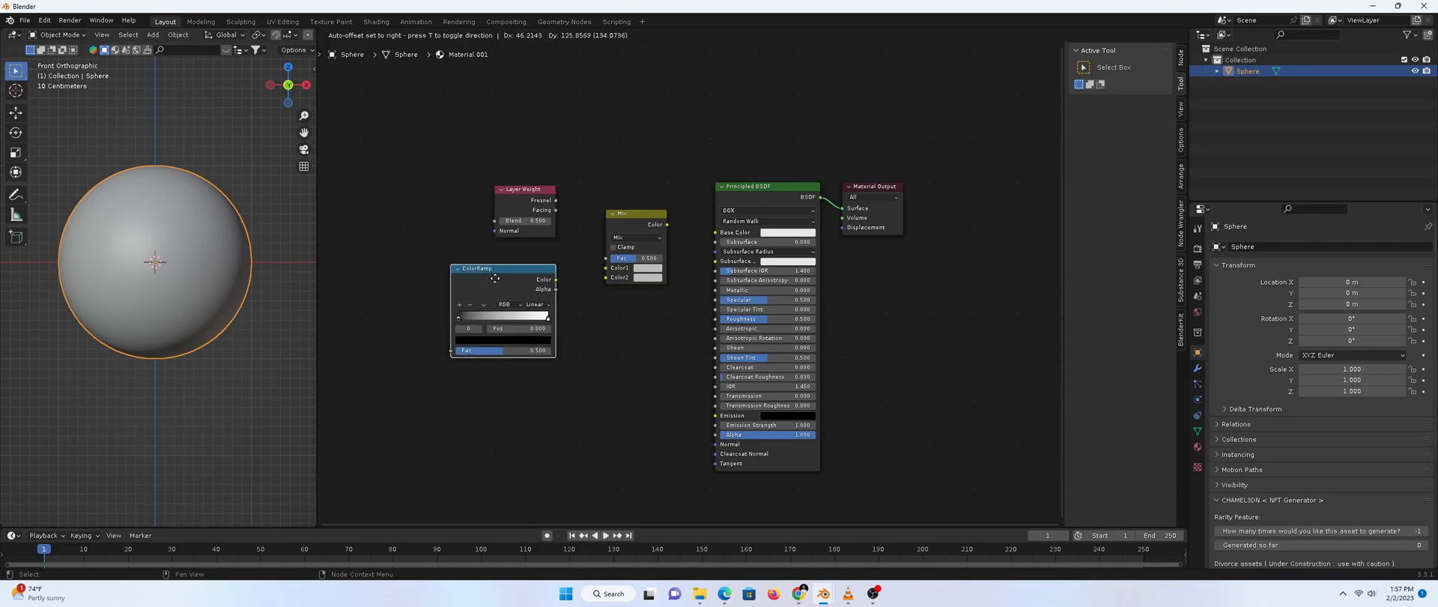
left_click(492, 256)
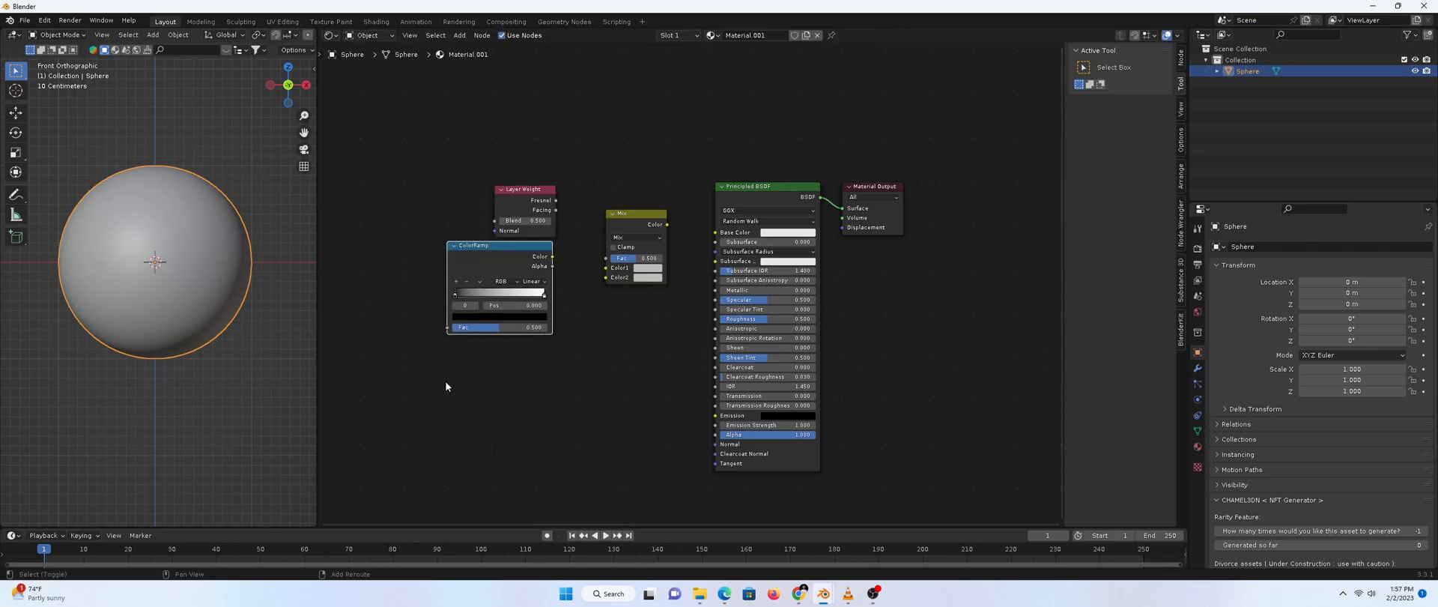
key("shift+d")
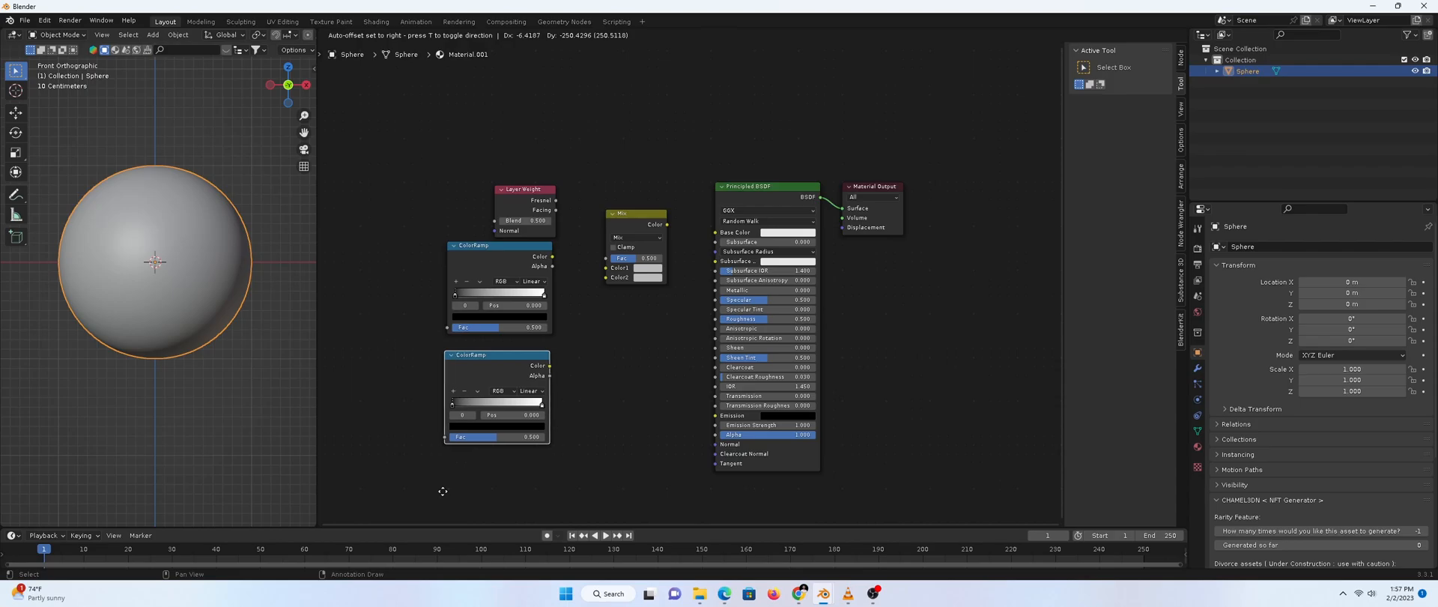
left_click(443, 490)
Move the Layer Weight node up and link its Fresnel output to the Mix factor
left_click(514, 200)
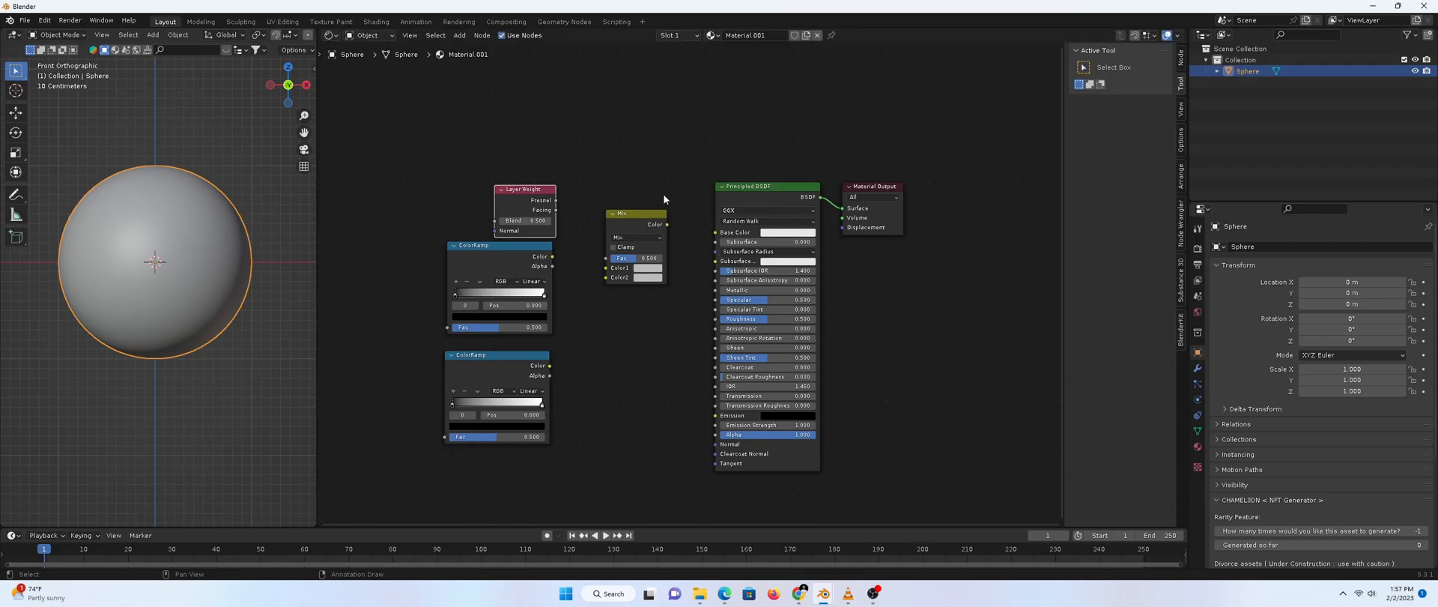
left_click_drag(497, 207, 523, 168)
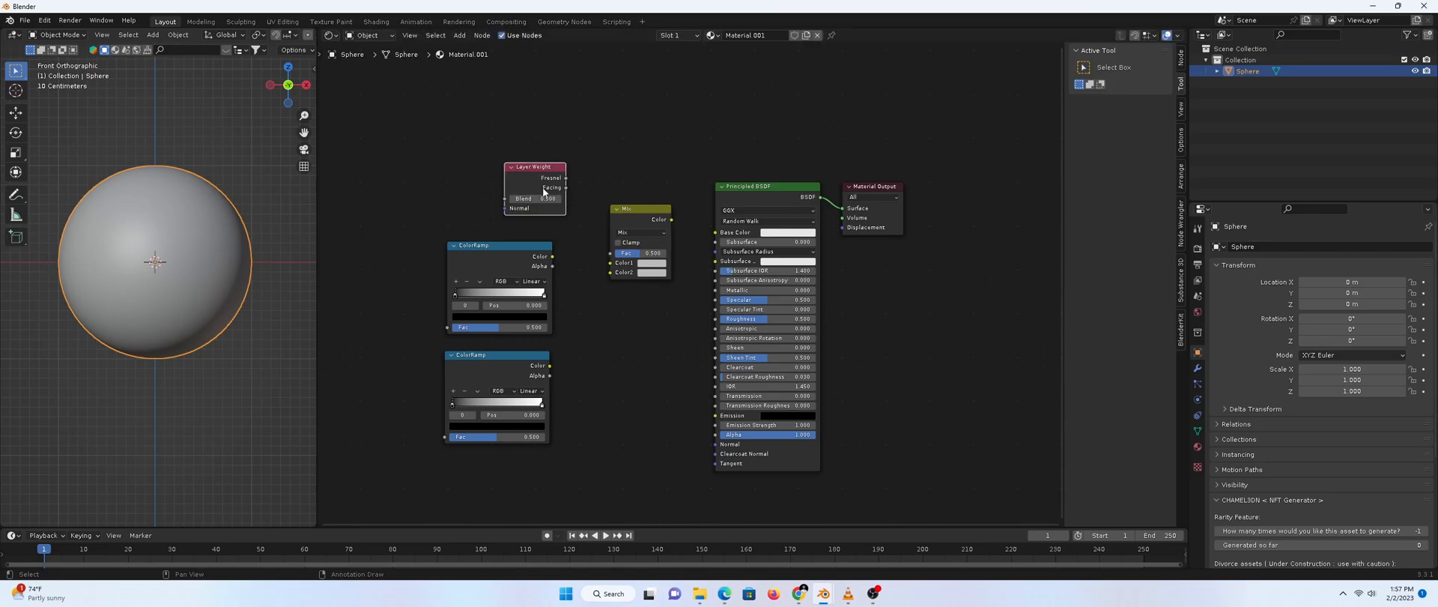
left_click_drag(565, 178, 608, 255)
Set both the upper and lower ColorRamps to B-Spline interpolation
left_click(509, 258)
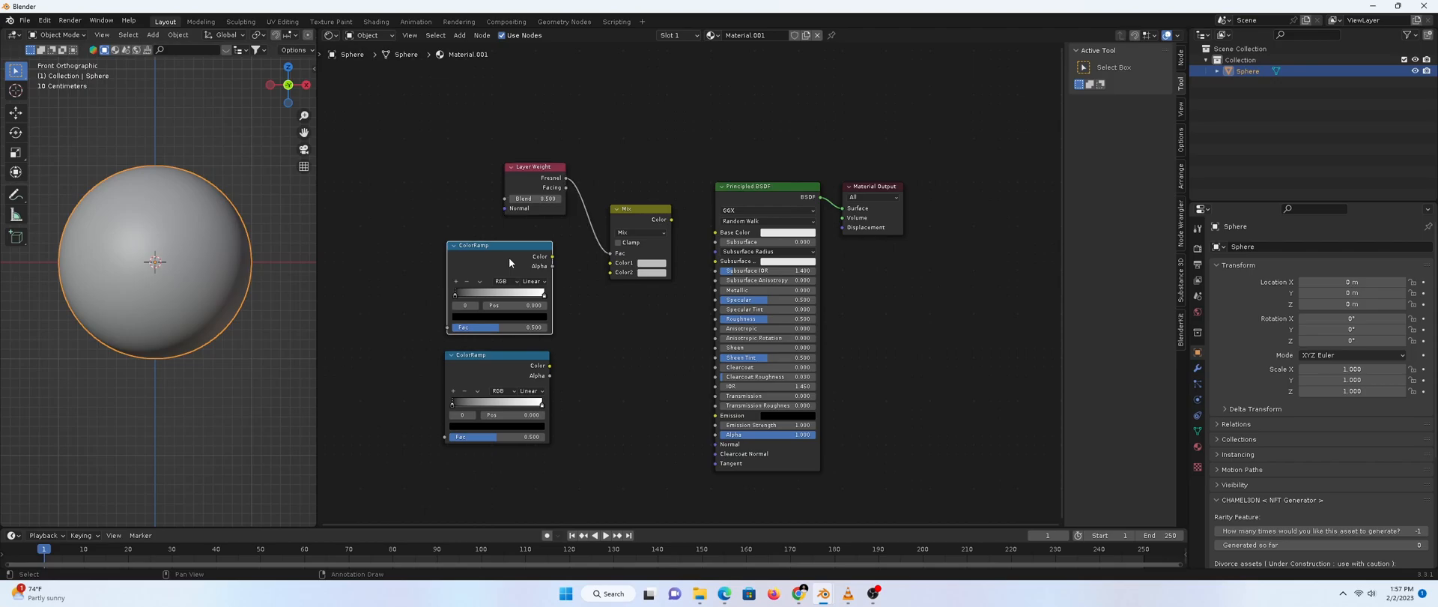
left_click(541, 282)
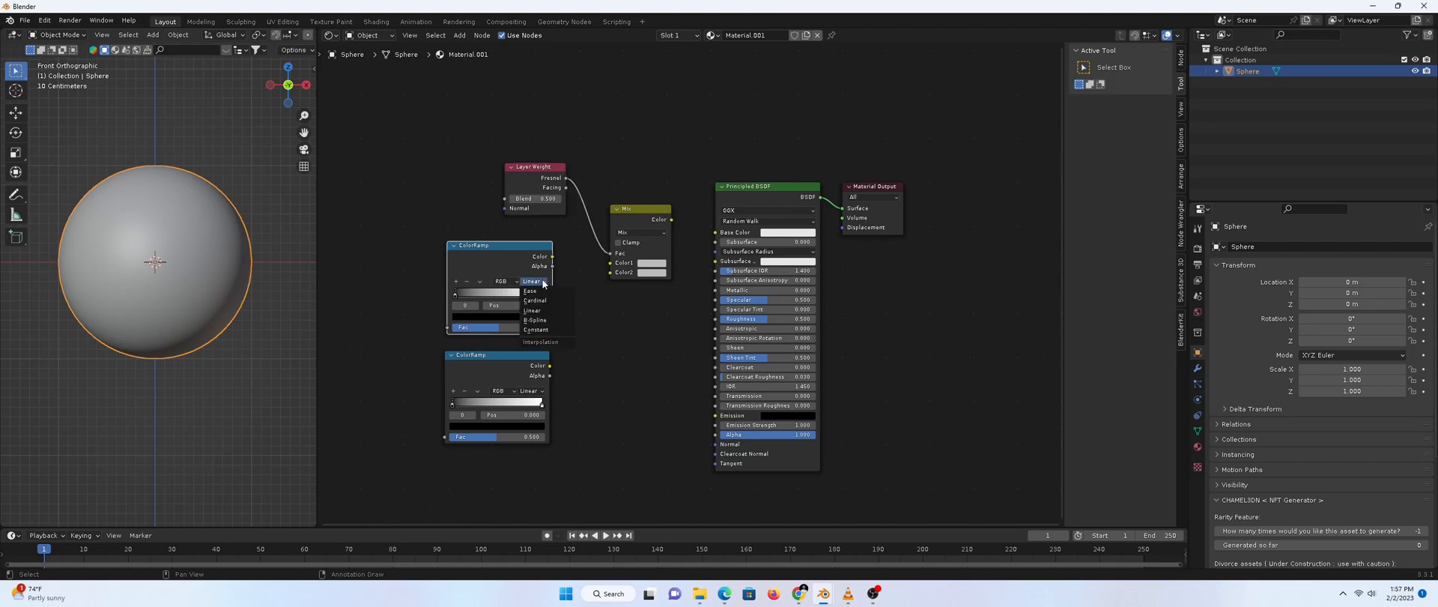
left_click(546, 322)
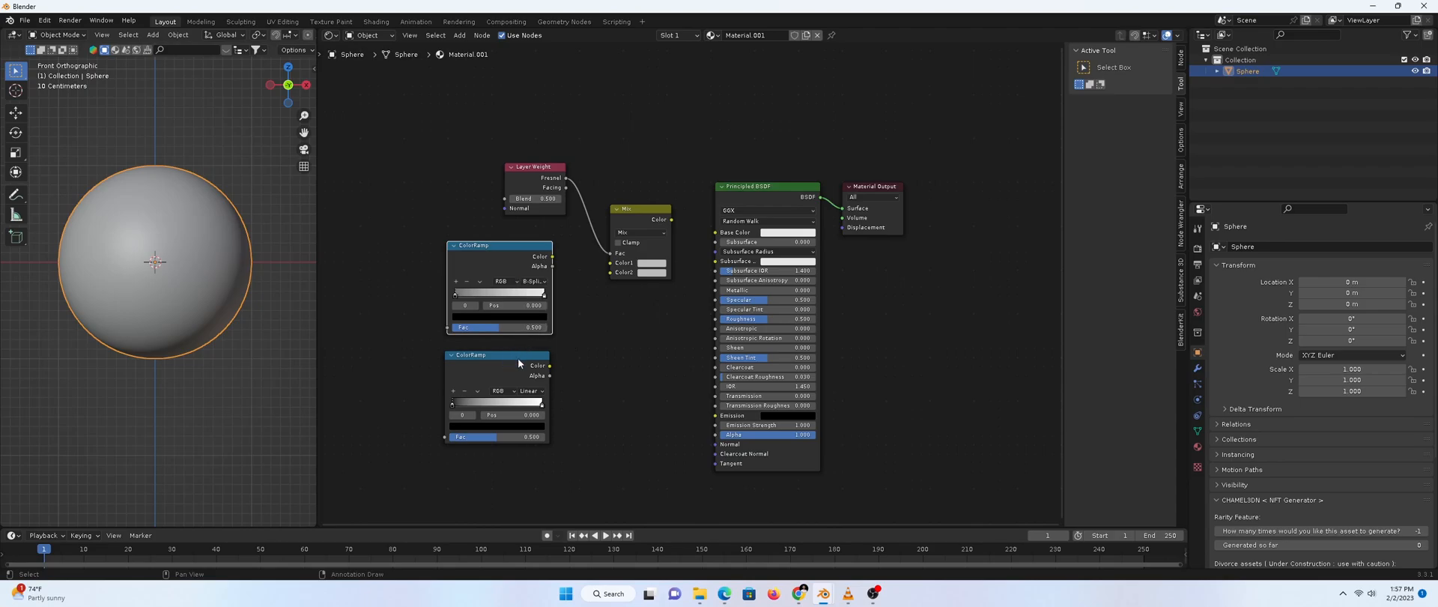
left_click(539, 390)
left_click(536, 425)
Connect the upper ColorRamp to Mix Color1 and the lower ColorRamp to Mix Color2
left_click_drag(531, 260, 530, 255)
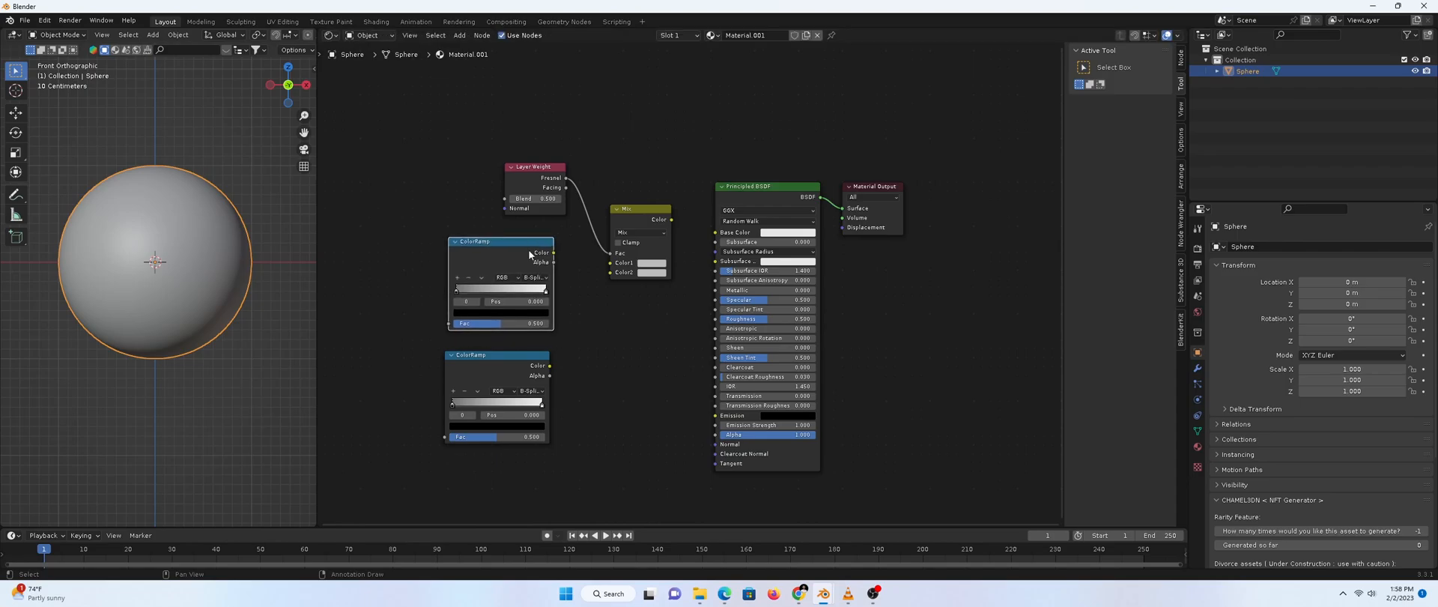
left_click_drag(554, 254, 611, 262)
left_click_drag(550, 365, 609, 273)
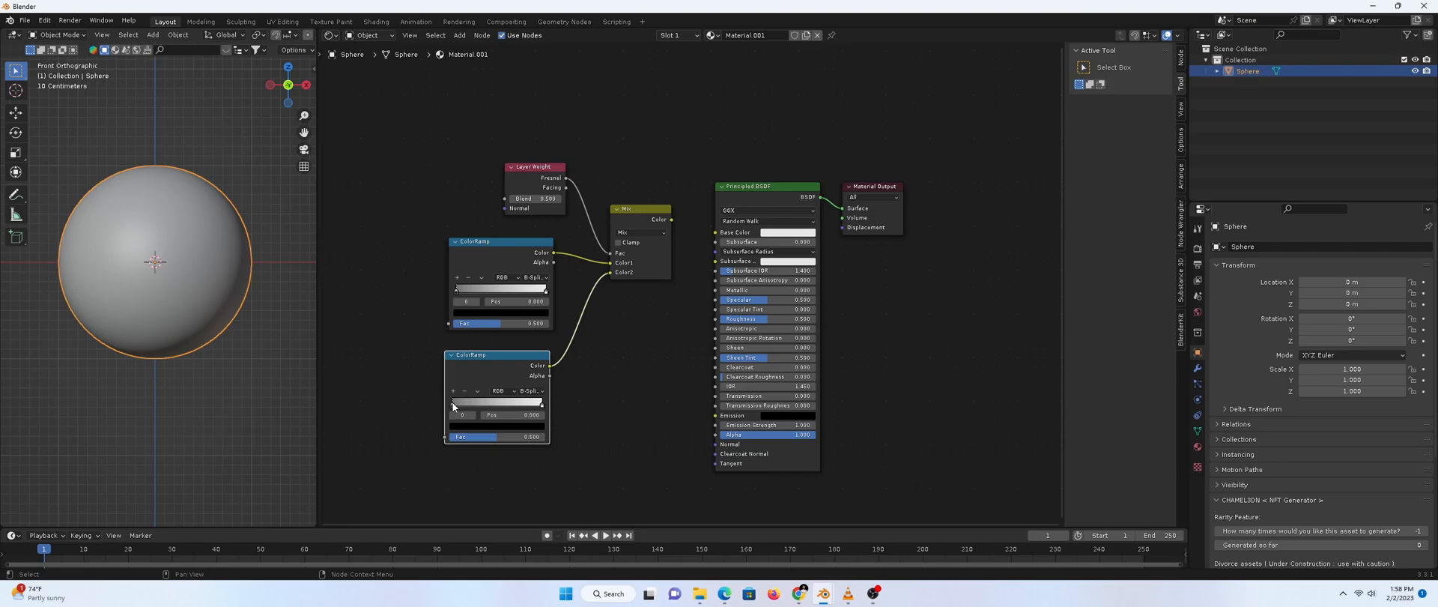
Change the lower ColorRamp's black stop to pale green hex E6FFE1
left_click(496, 425)
left_click(514, 373)
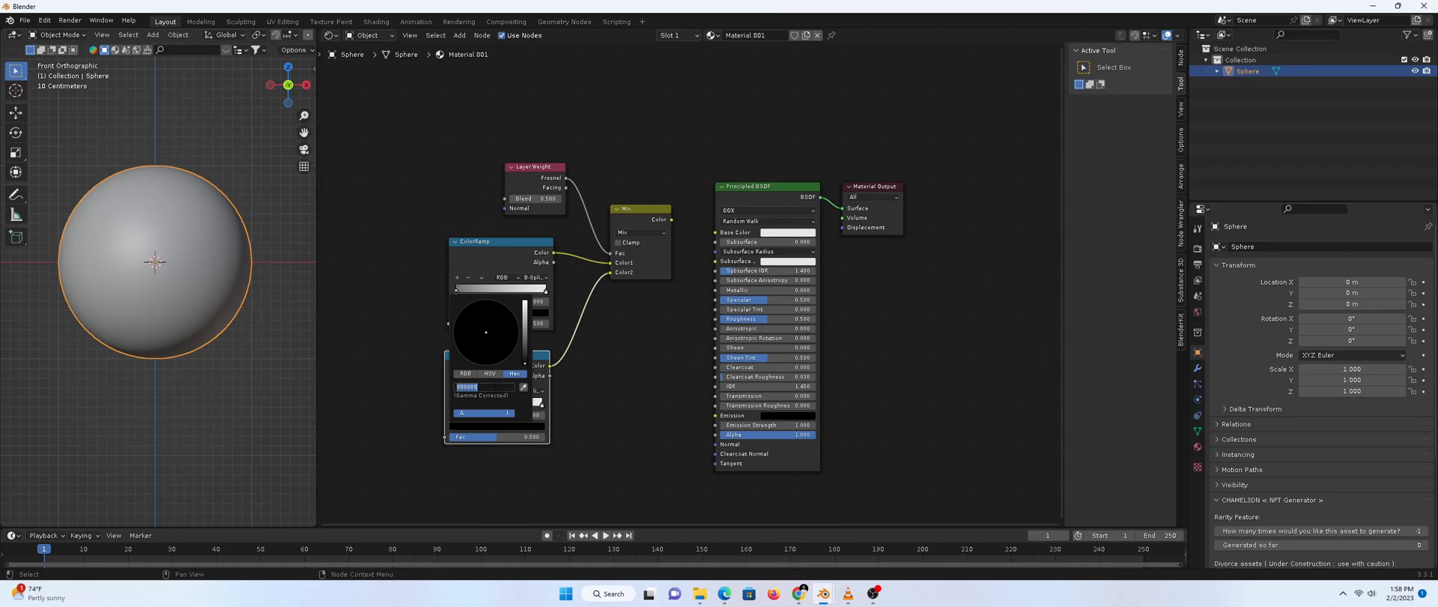
type("c")
key("Return")
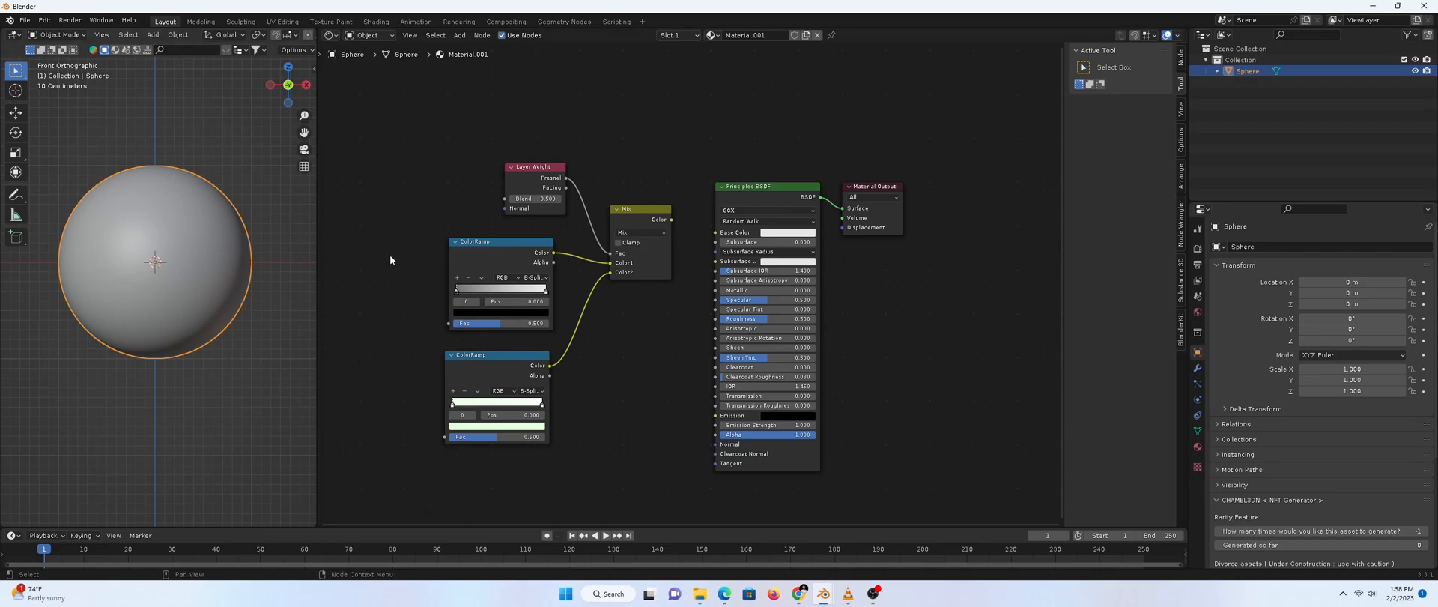
Set the Layer Weight Blend value to 0.1
left_click(529, 198)
type("0.1")
key("Return")
Add a Math node below the Mix node and set its operation to Maximum
key("shift+a")
type("math")
key("Down")
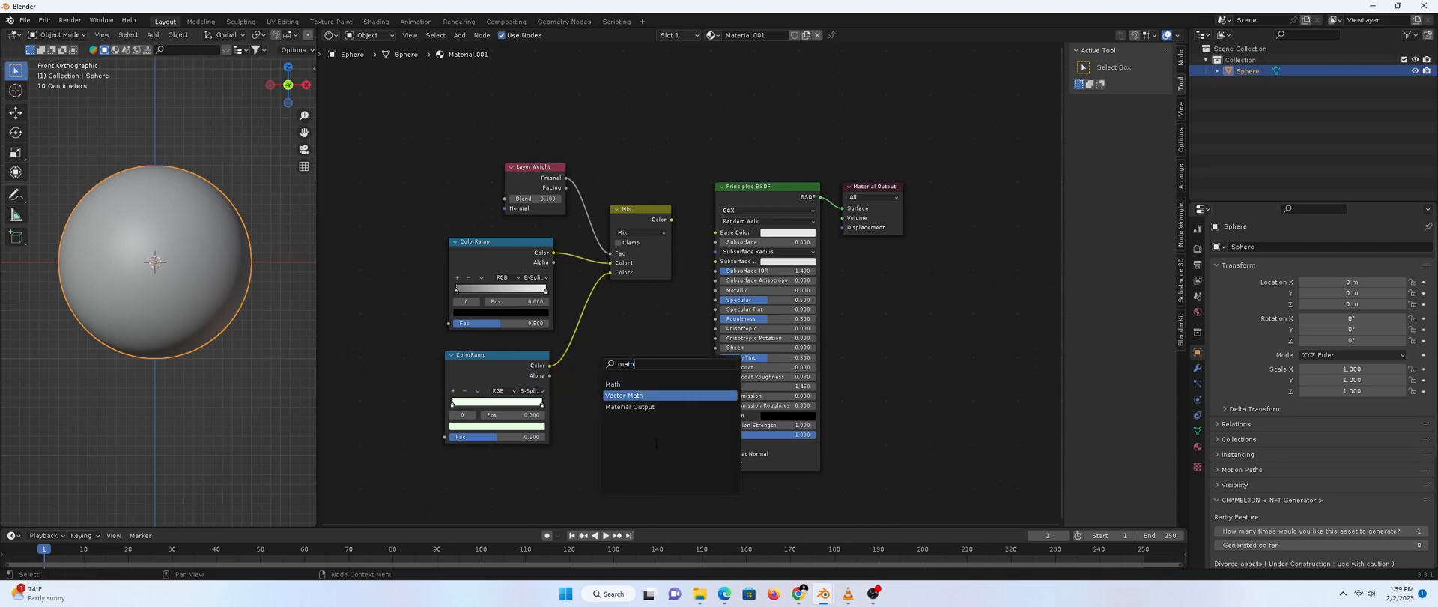
left_click(649, 384)
left_click(645, 345)
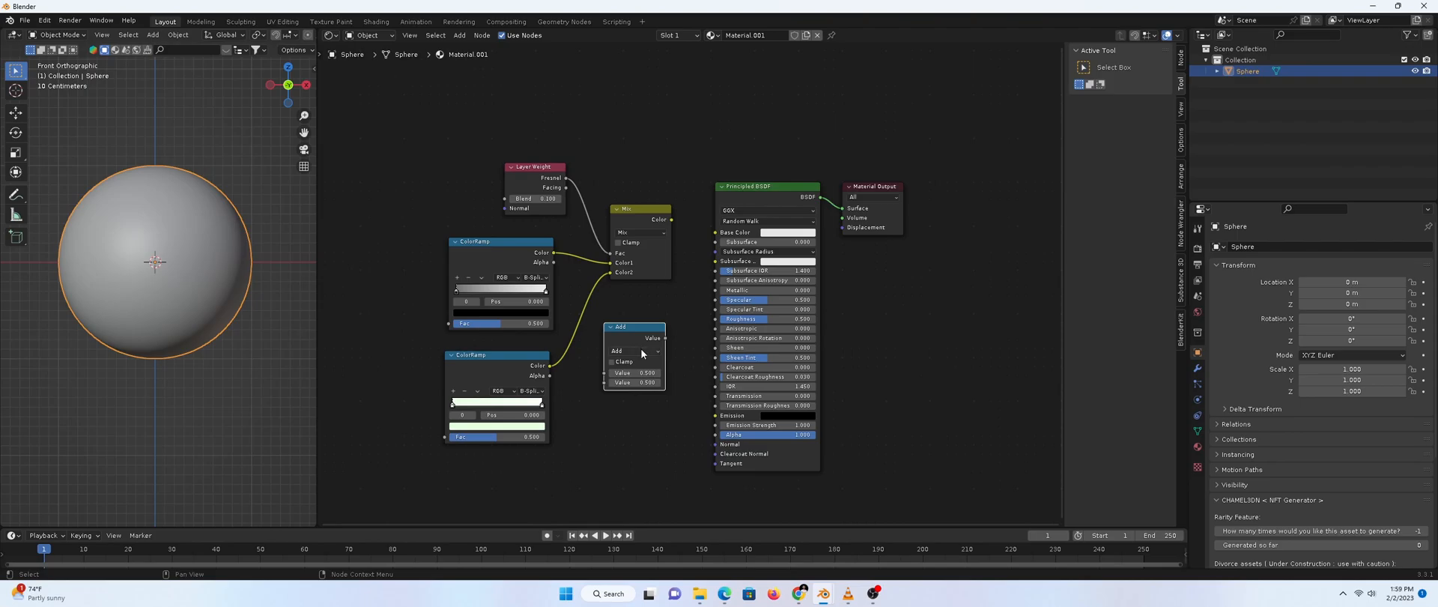
left_click(640, 349)
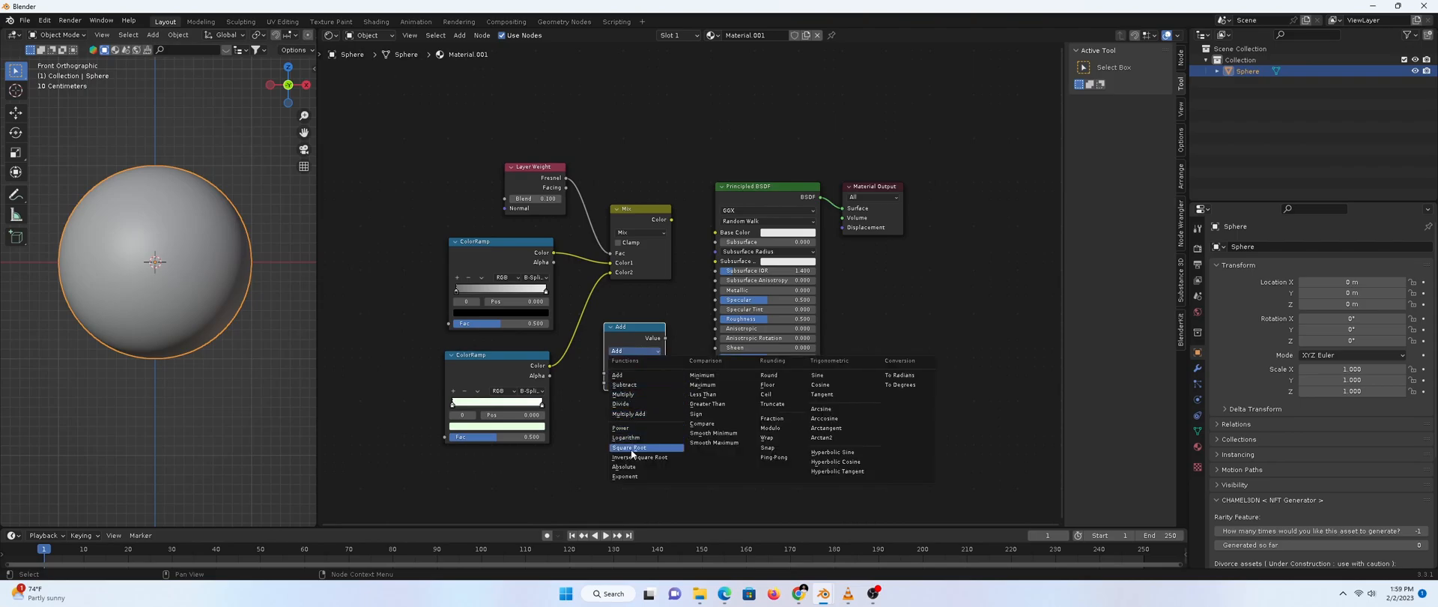
left_click(701, 384)
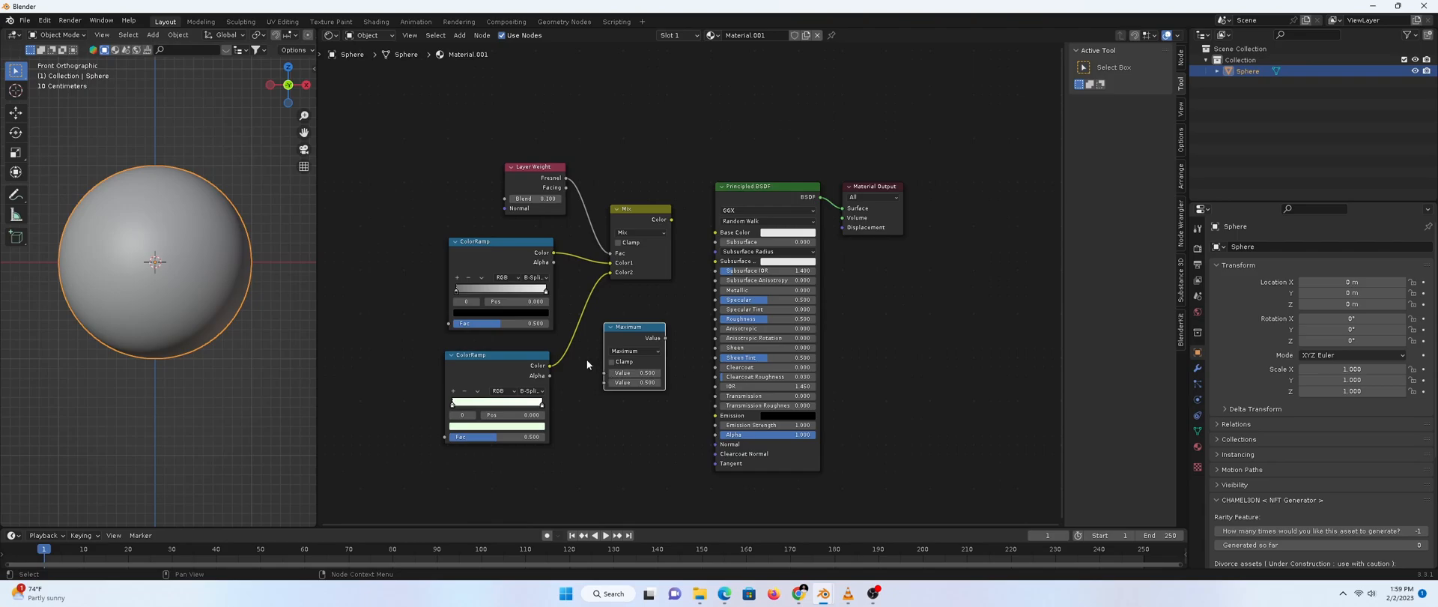
Feed the upper ColorRamp into Maximum and shift Principled BSDF and Material Output right
left_click_drag(553, 252, 603, 373)
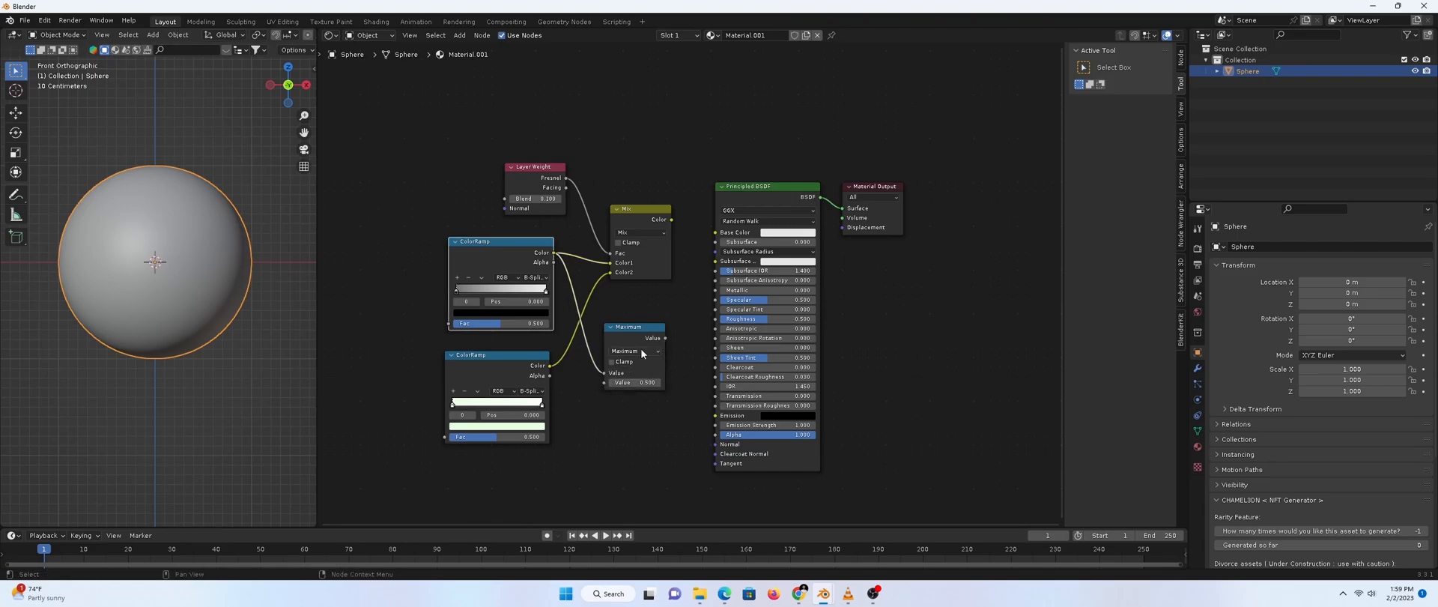
left_click_drag(627, 340, 609, 388)
left_click_drag(757, 155, 901, 223)
left_click_drag(791, 190, 881, 173)
Add a Bump node right of Maximum and feed the Maximum output into its Height
key("shift+a")
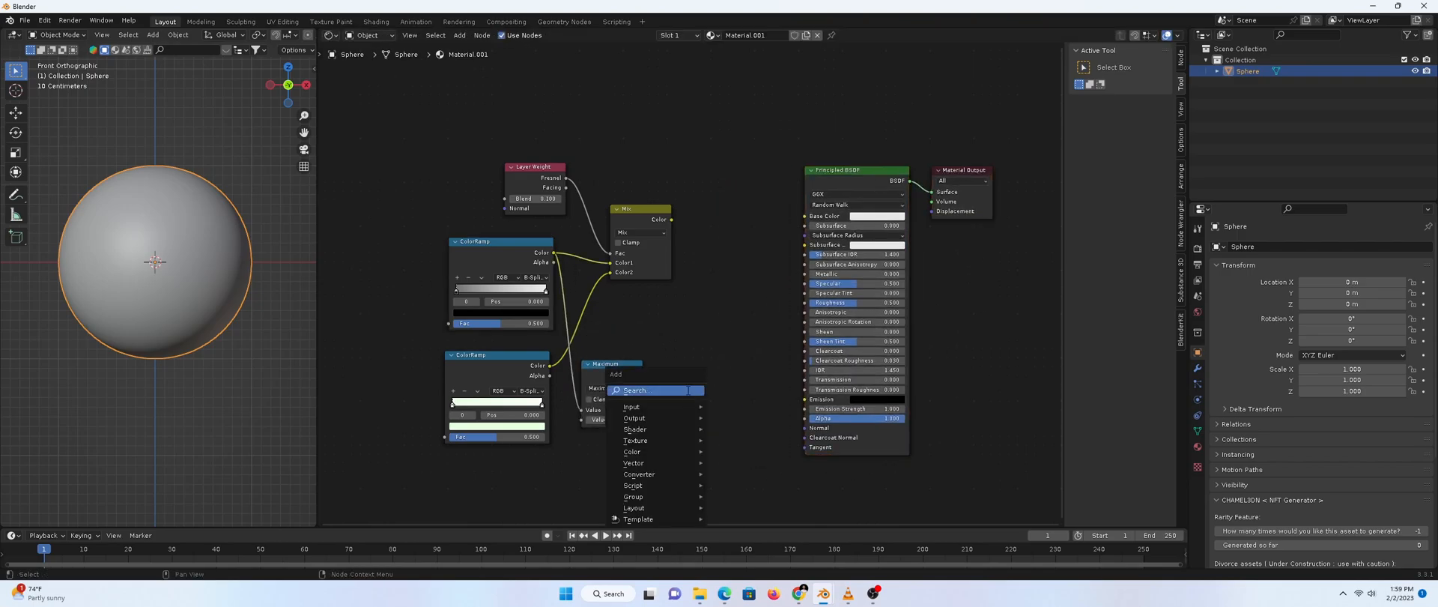
left_click(686, 390)
type("bump")
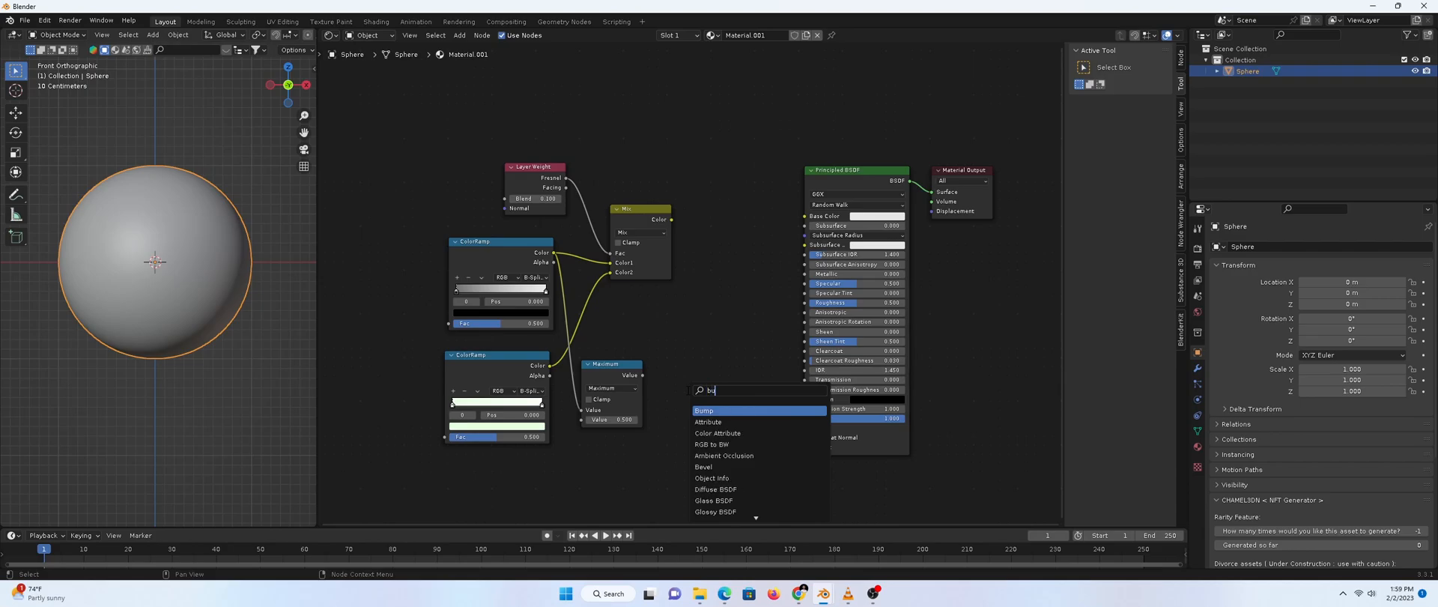
left_click(696, 410)
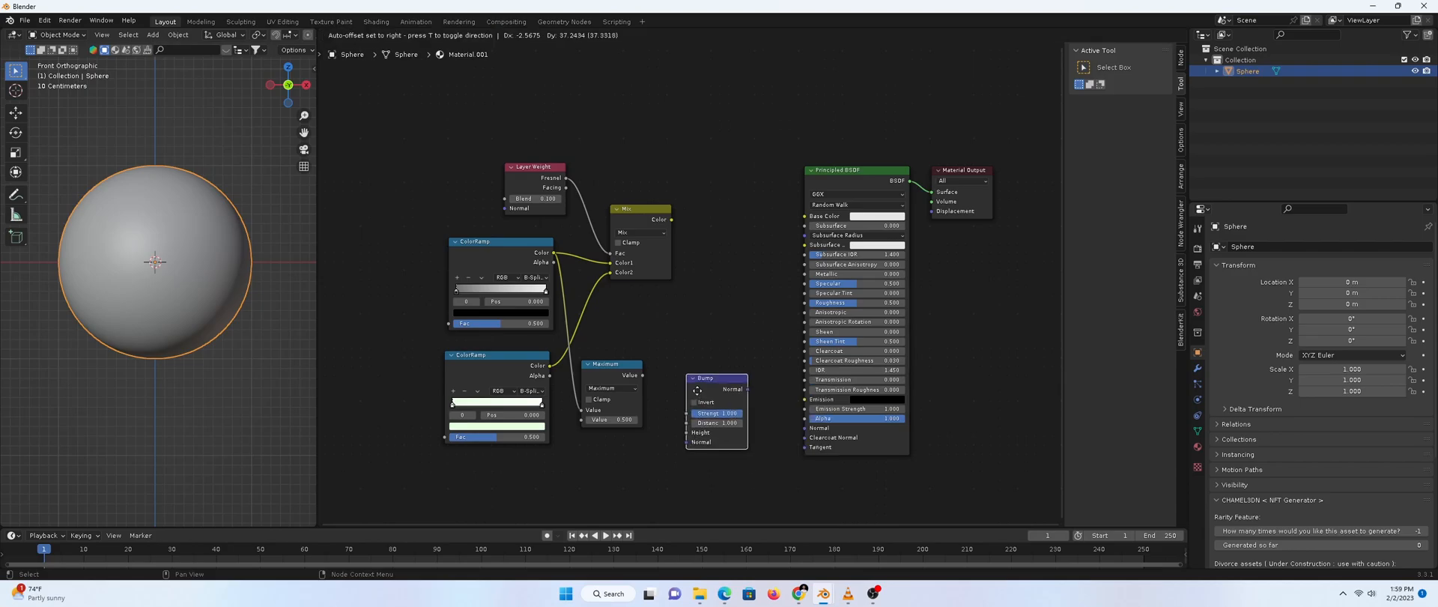
left_click(705, 376)
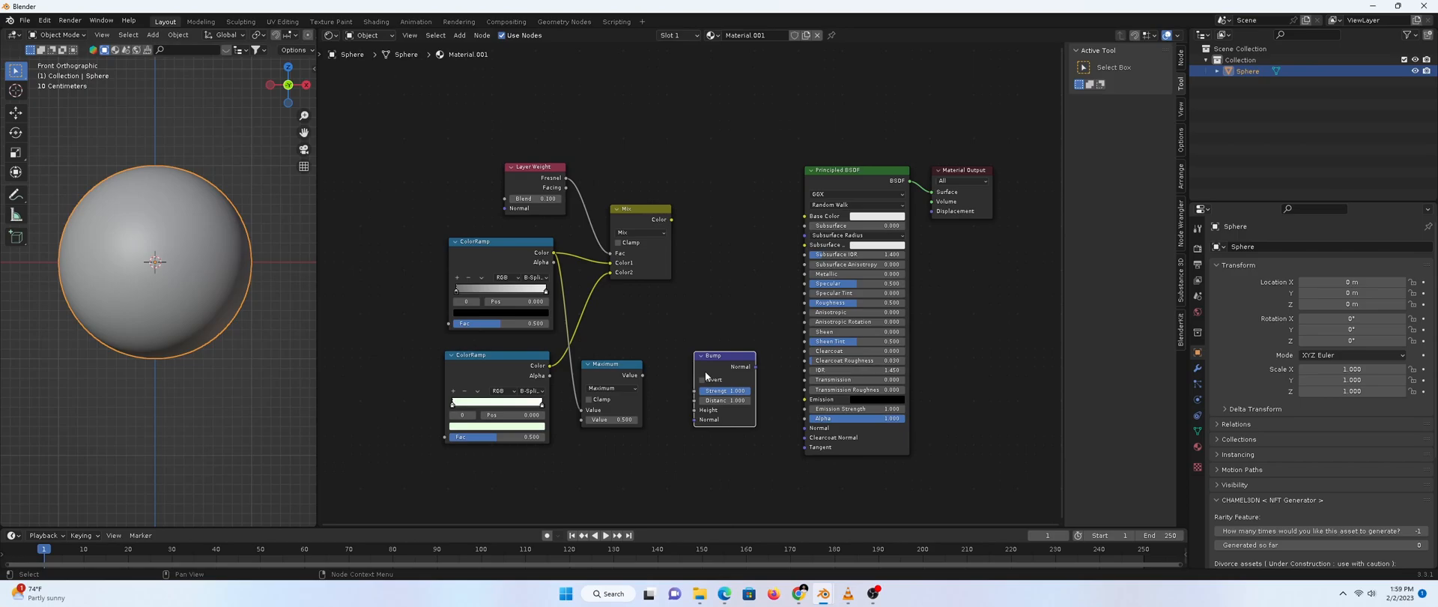
left_click_drag(642, 374, 698, 410)
left_click_drag(733, 367, 809, 429)
left_click_drag(697, 368, 707, 367)
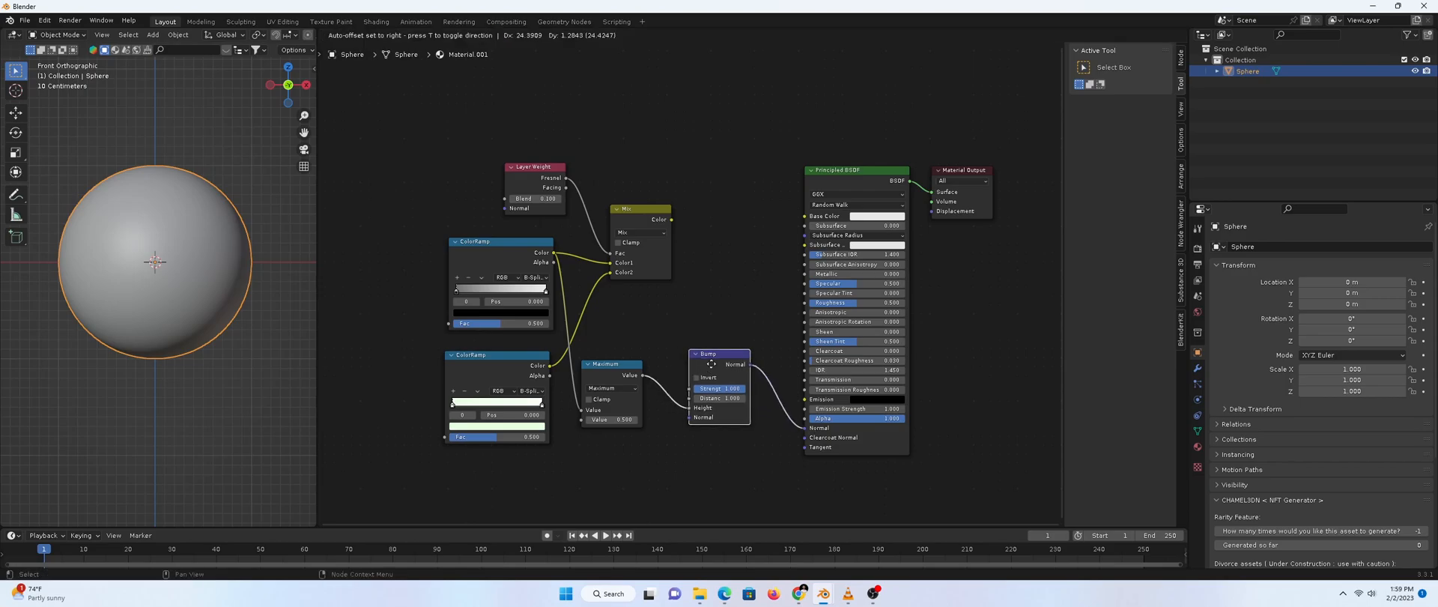
Set the Principled BSDF Roughness to 1 and Specular to 0
left_click(853, 303)
type("1")
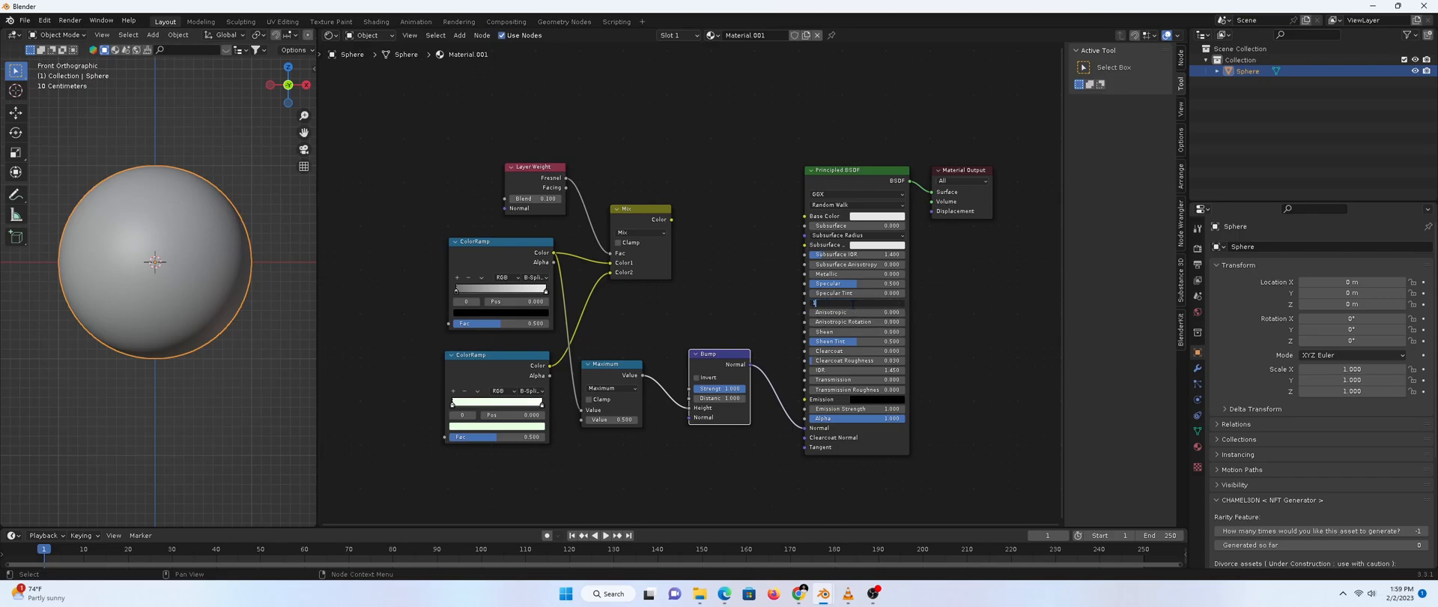
key("Return")
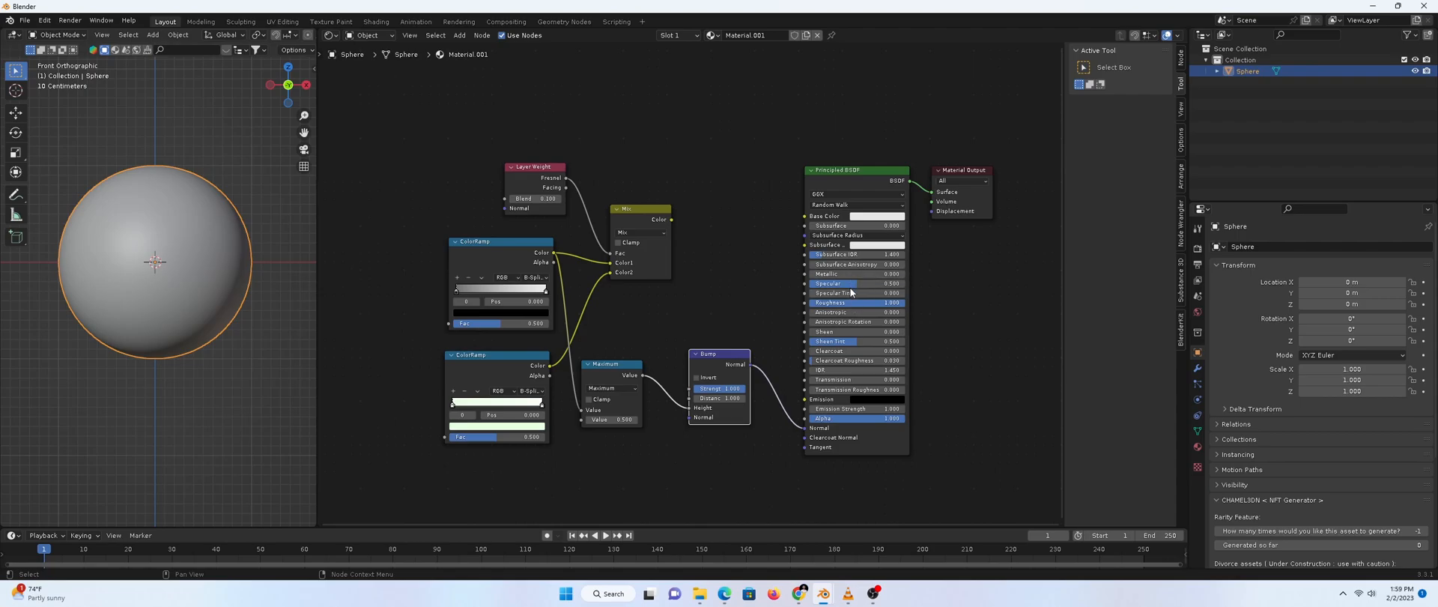
left_click(851, 285)
type("0")
key("Return")
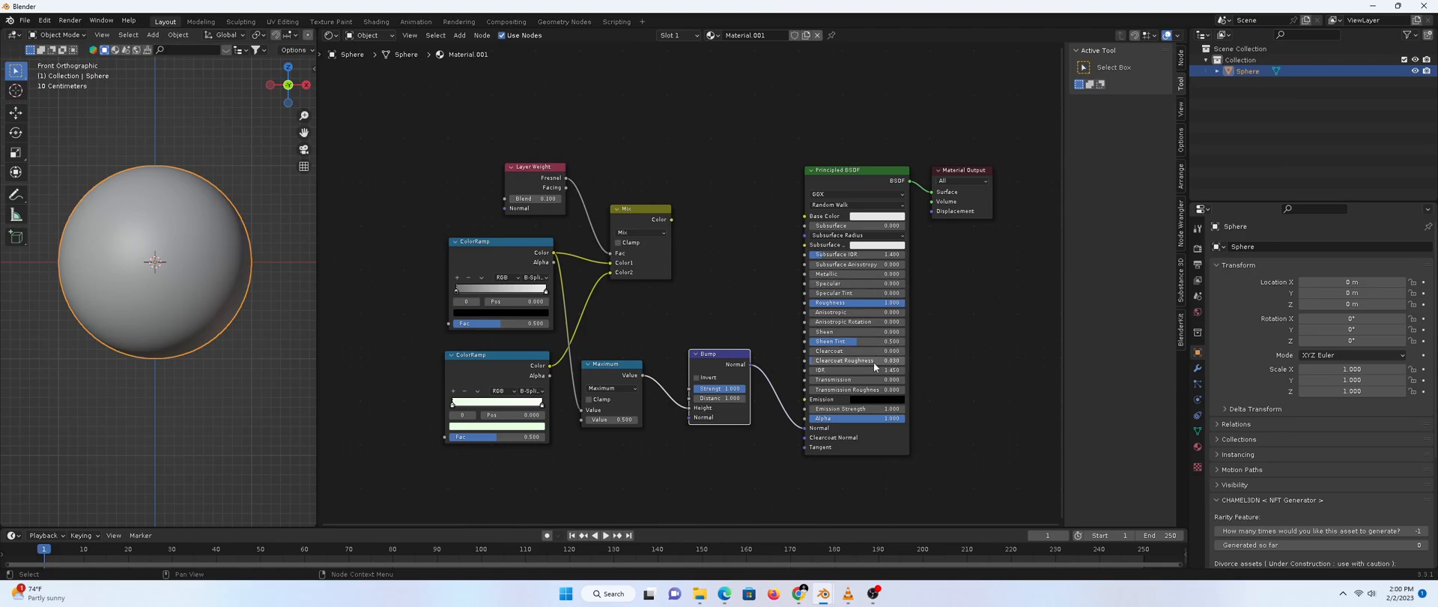
Hide the N sidebar and place a Musgrave Texture whose Height drives the upper ColorRamp's Fac
middle_click_drag(563, 309, 574, 283)
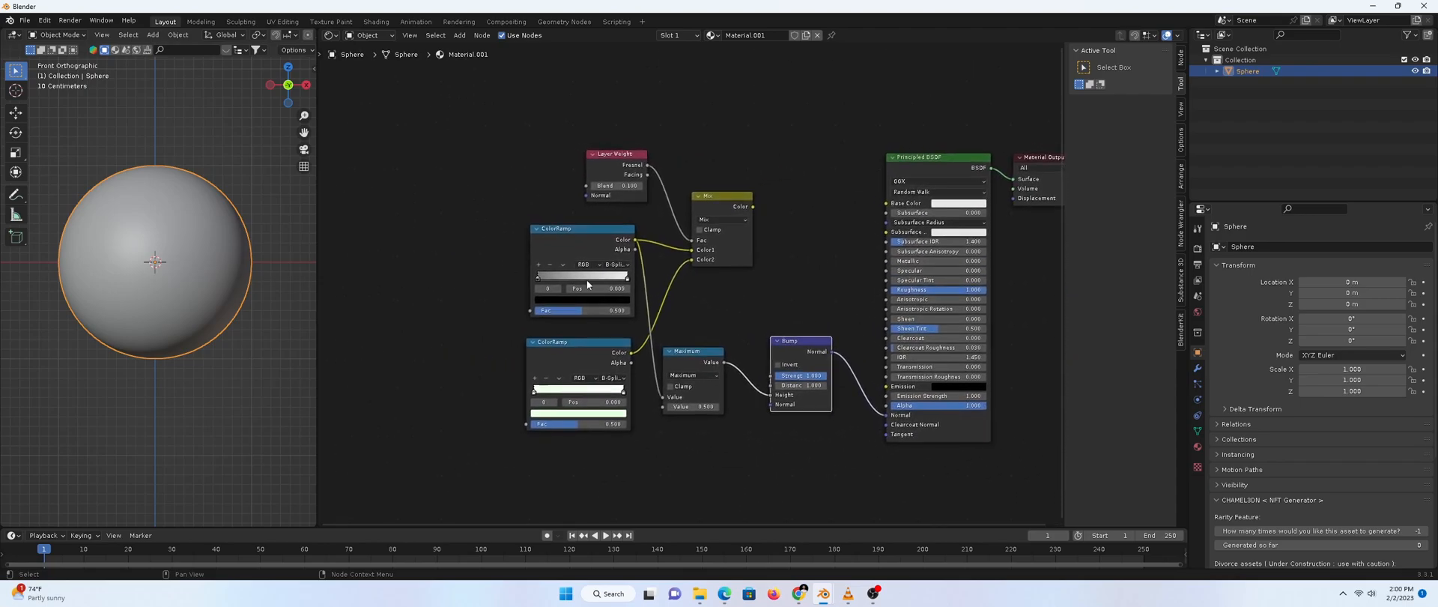
key("n")
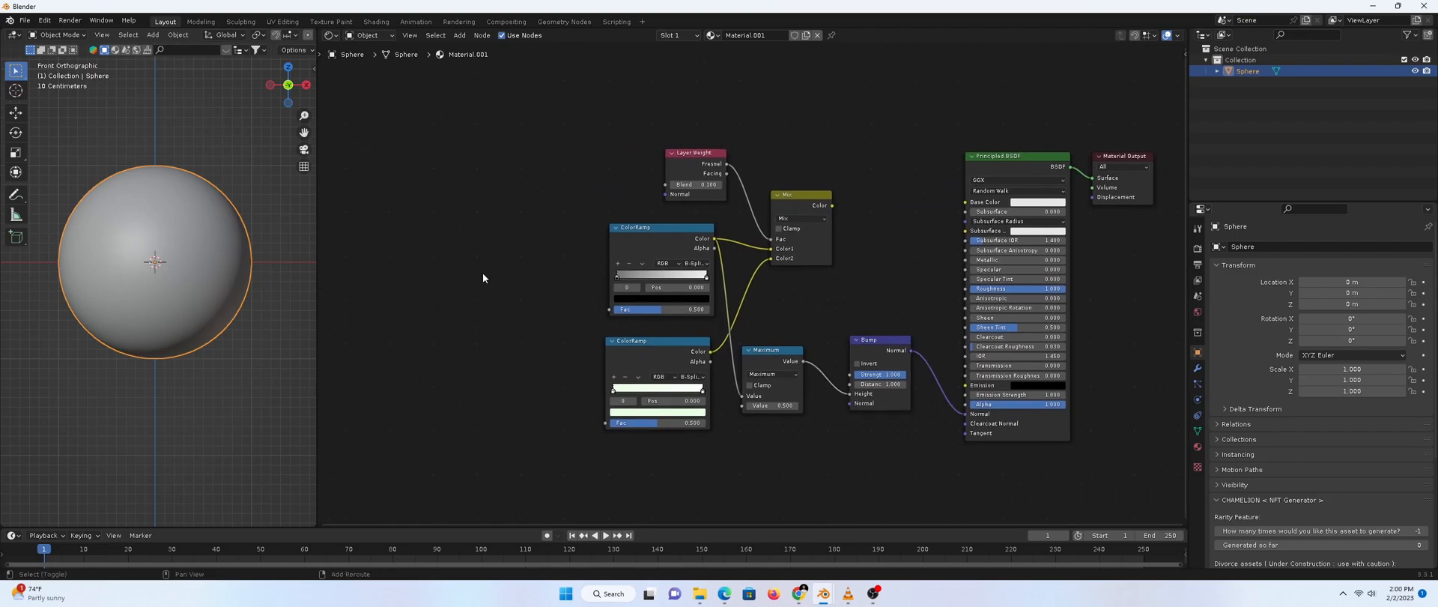
key("shift+a")
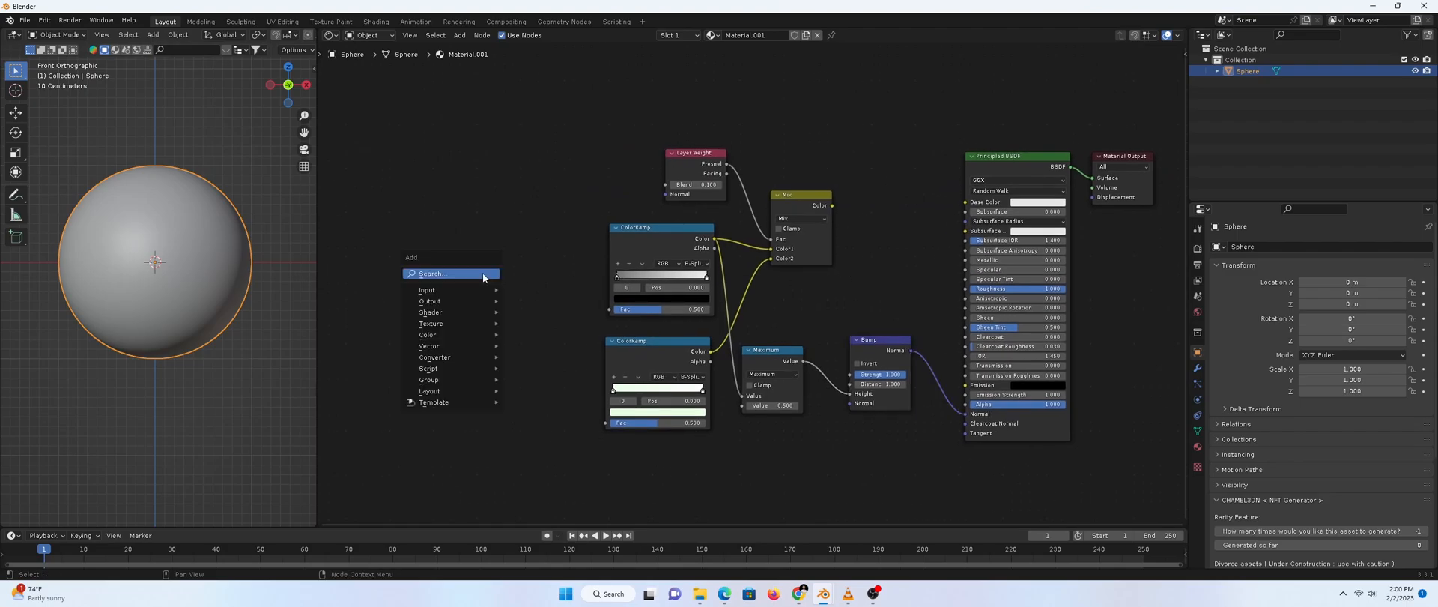
left_click(482, 273)
type("gr")
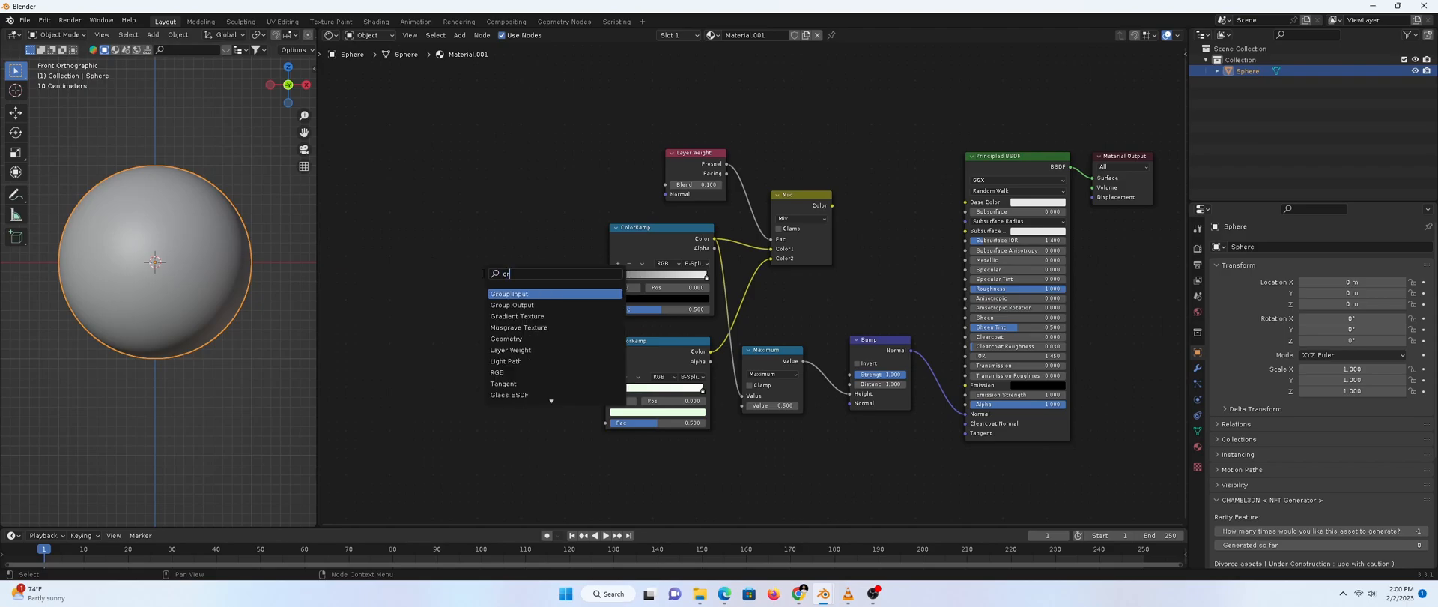
key("BackSpace")
key("BackSpace")
type("m")
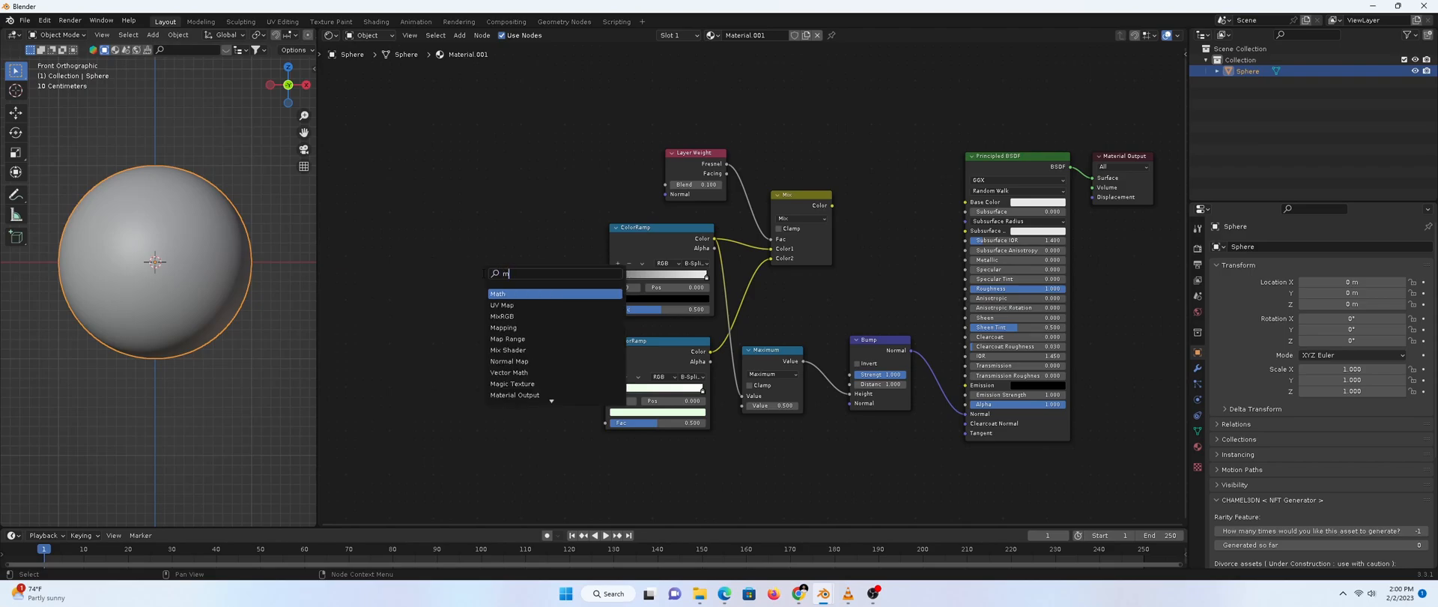
type("usgra")
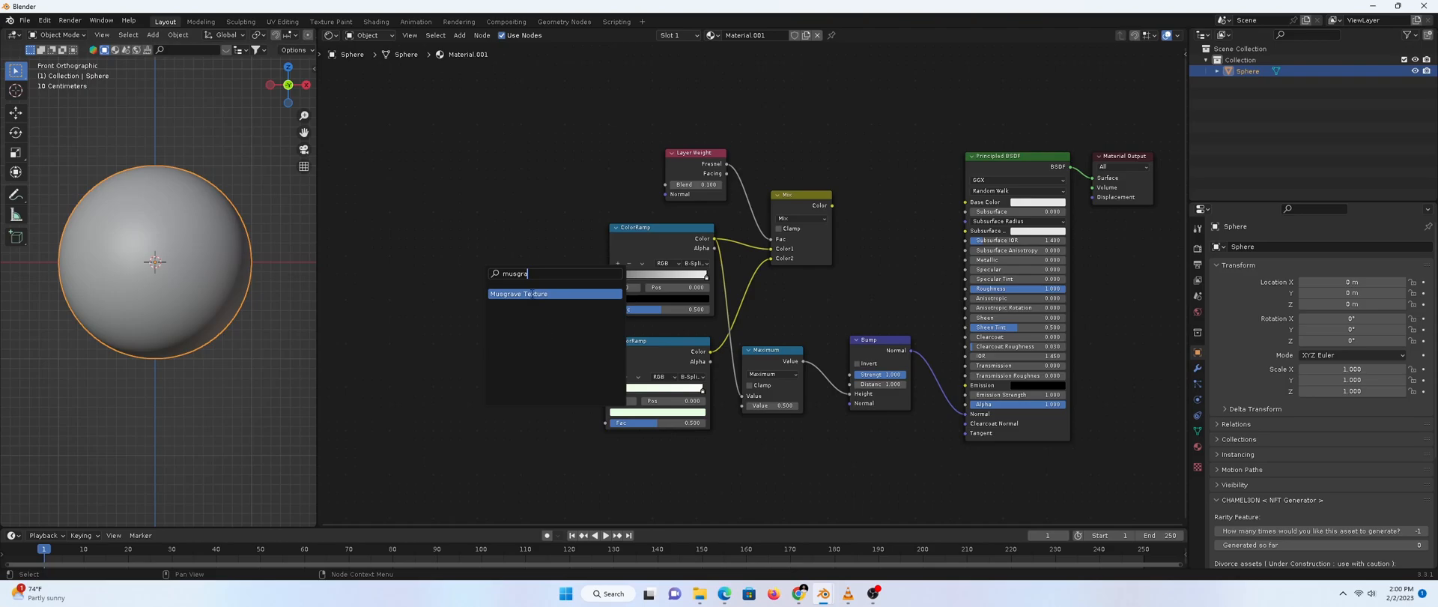
left_click(531, 294)
left_click(547, 253)
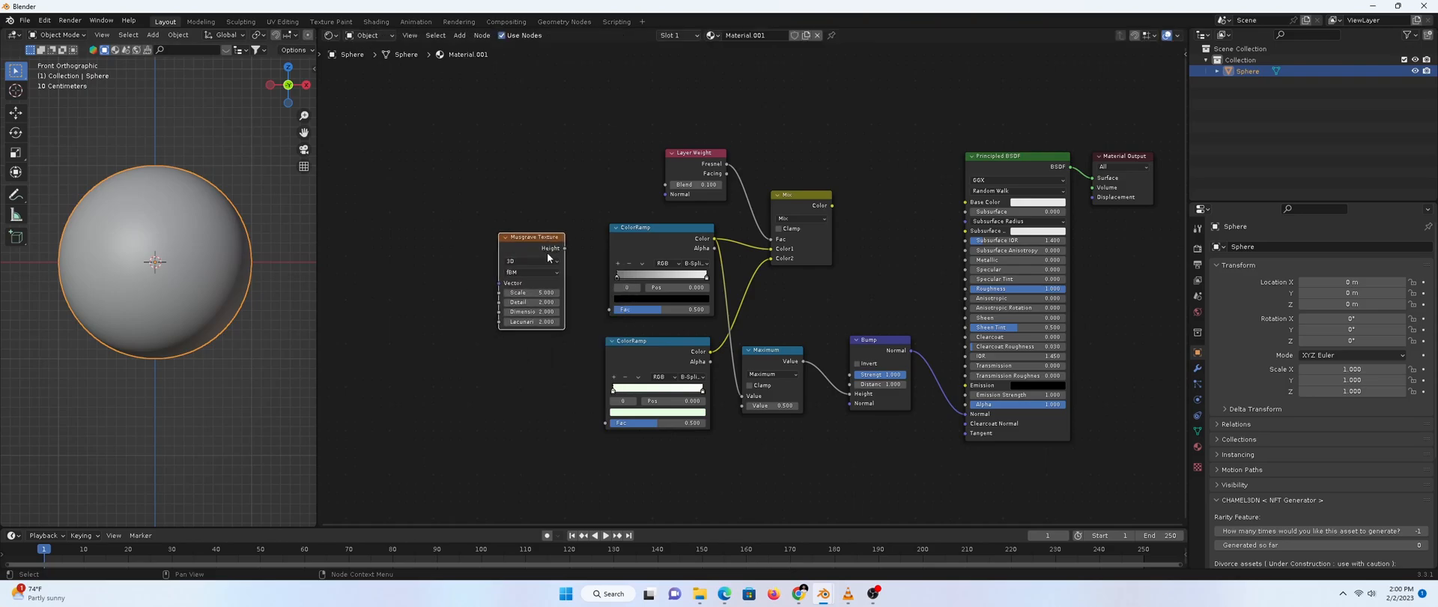
left_click_drag(564, 248, 611, 313)
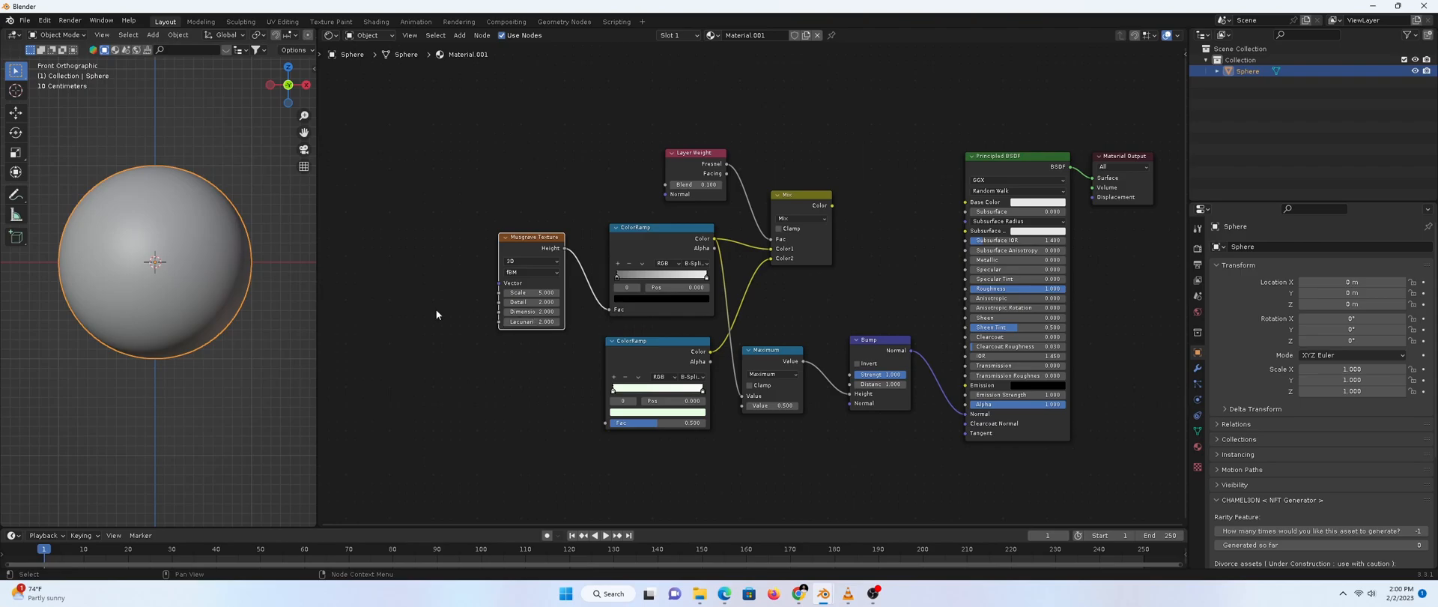
middle_click_drag(417, 295, 570, 265)
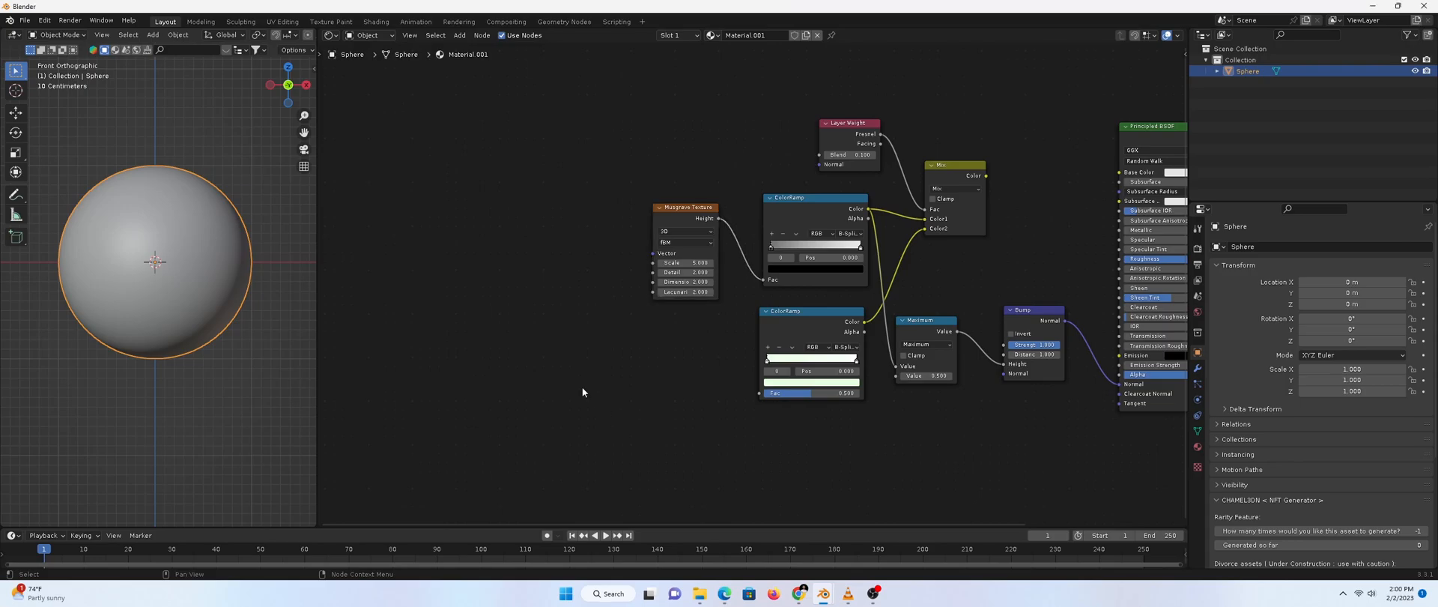
Place a Math node left on Add and link its Value output to the lower ColorRamp's Fac
key("shift+a")
type("add")
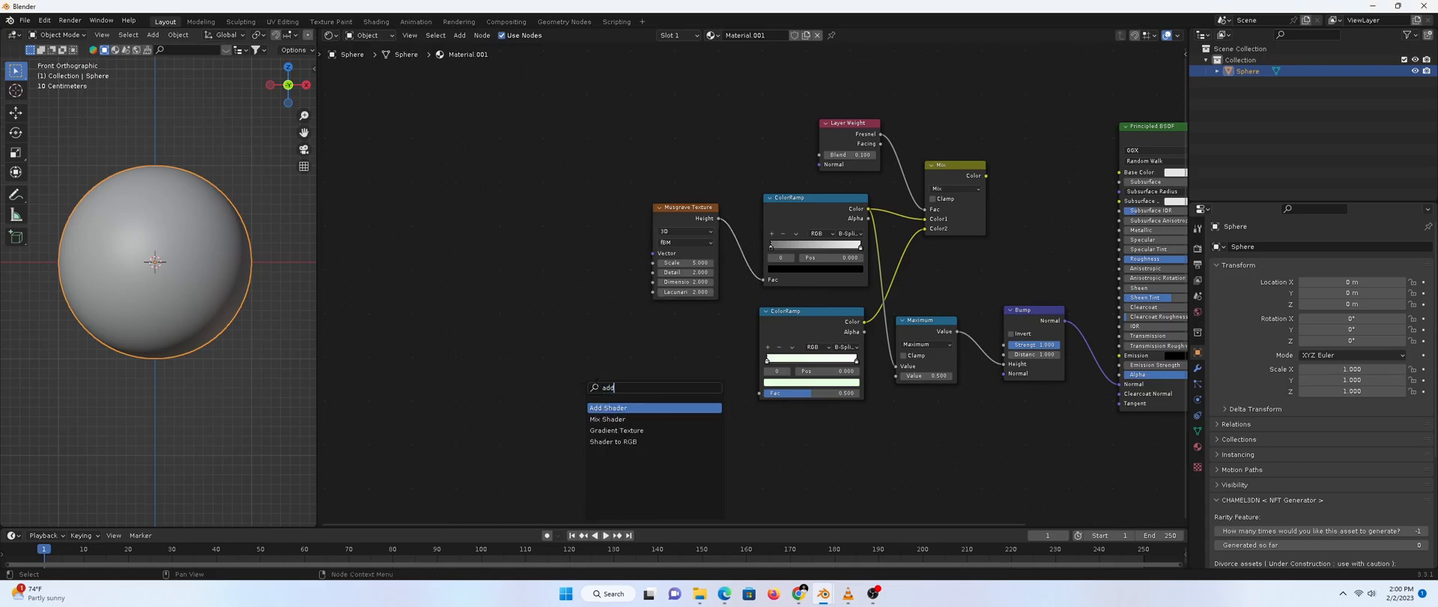
key("BackSpace")
key("BackSpace")
key("BackSpace")
type("math")
key("Return")
left_click(663, 360)
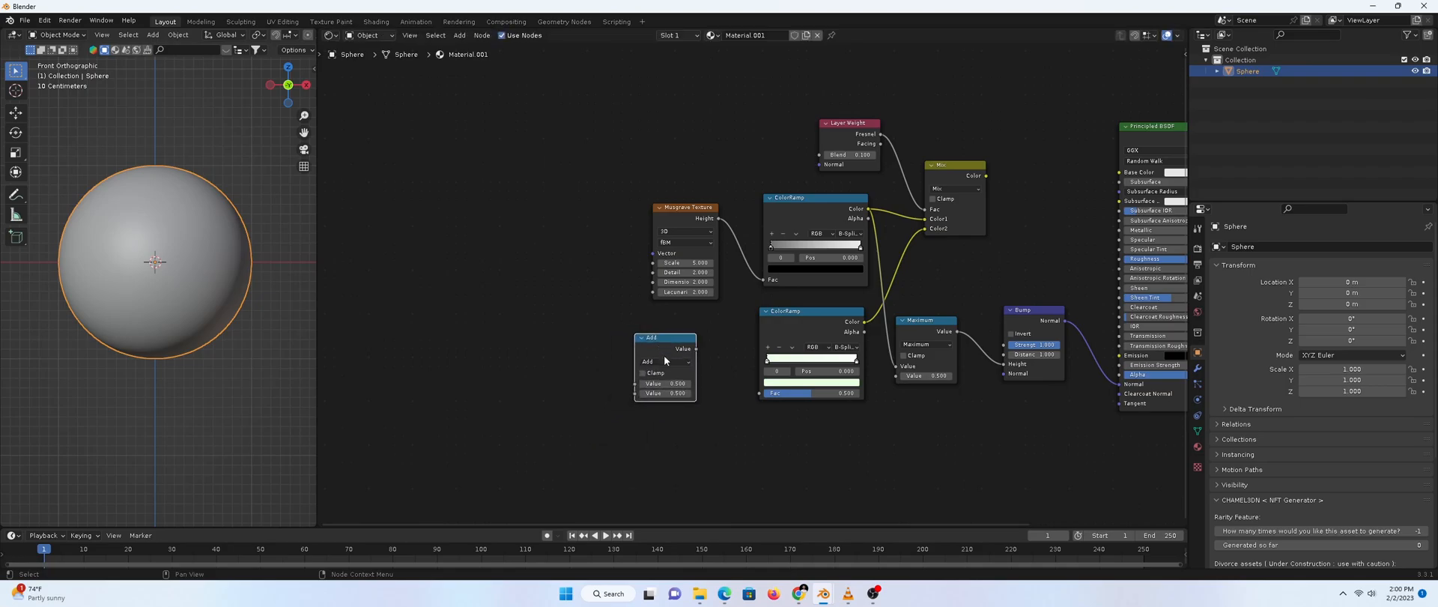
left_click(665, 361)
left_click(649, 385)
left_click_drag(675, 342, 770, 396)
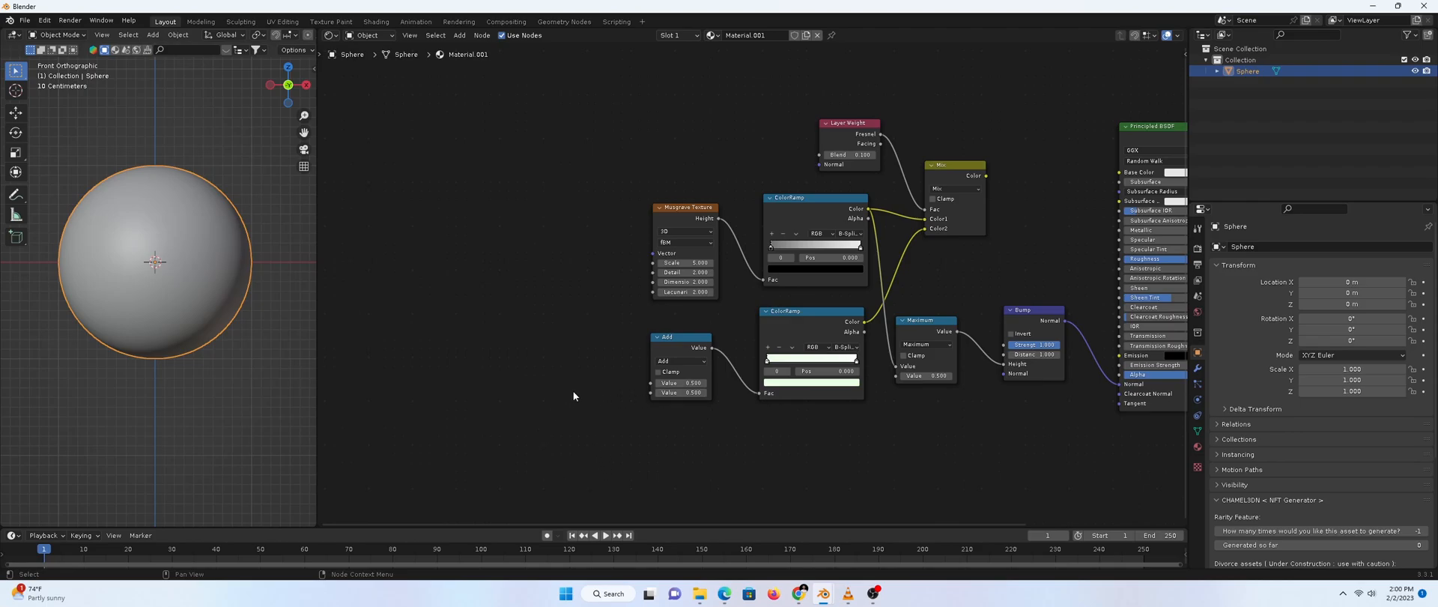
Add a Displacement node and connect its output to the Add node's first input
key("shift+a")
type("dis")
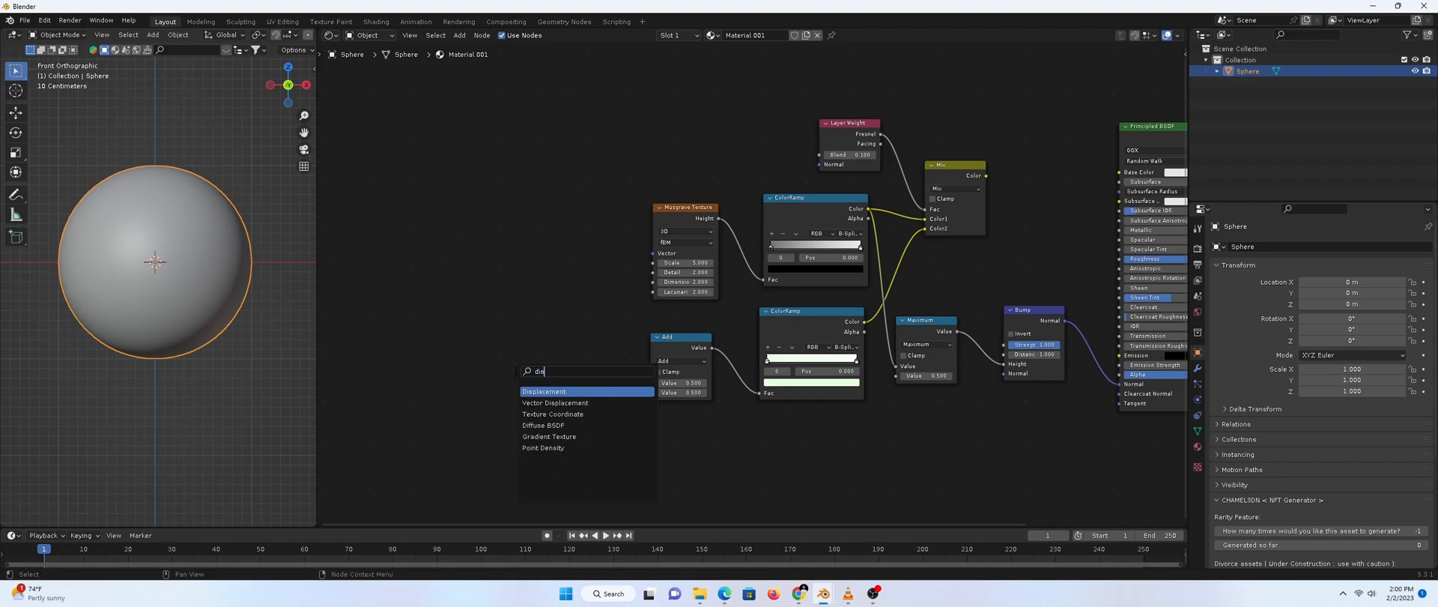
left_click(543, 391)
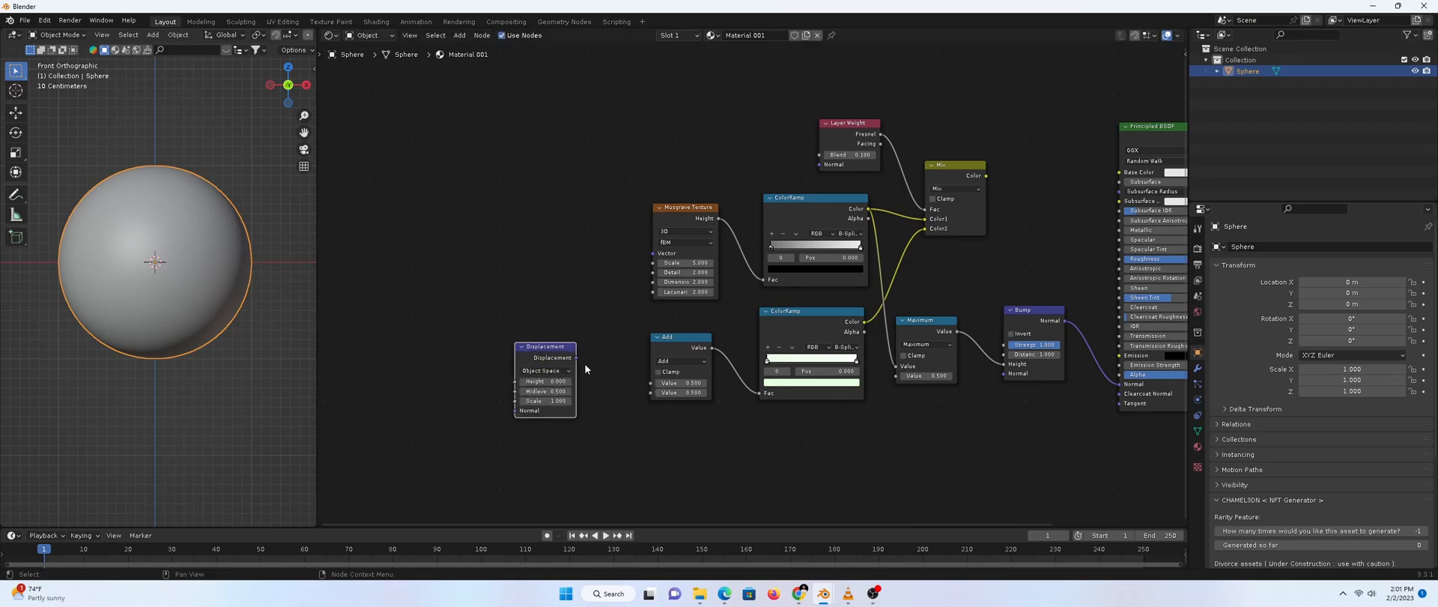
left_click(576, 357)
left_click_drag(576, 357, 644, 389)
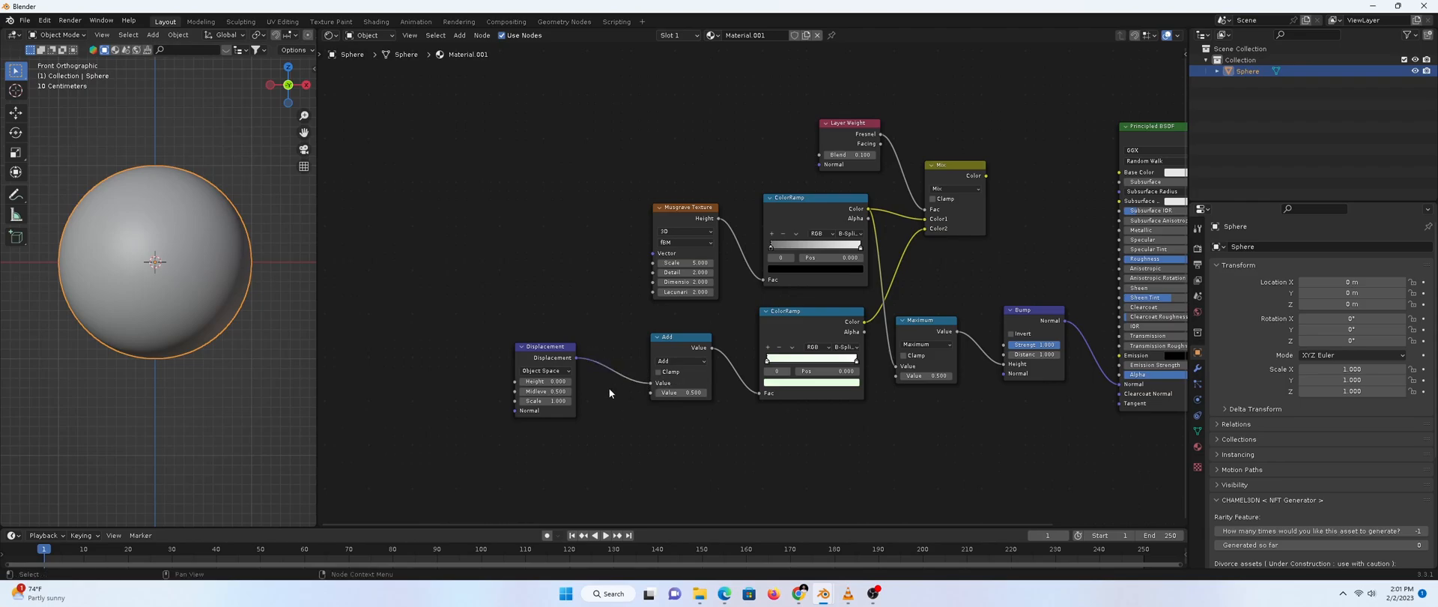
middle_click_drag(445, 377, 460, 375)
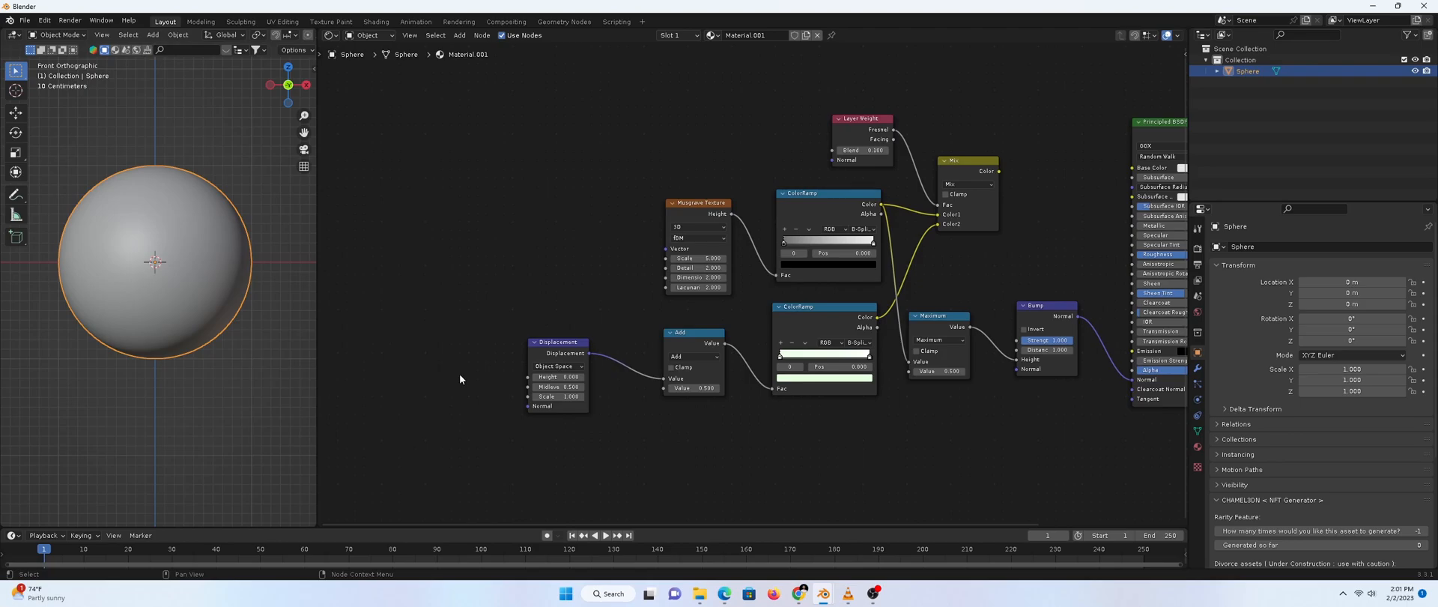
Add a Noise Texture and link its Fac to the Displacement Height
key("shift+a")
key("n")
key("o")
key("s")
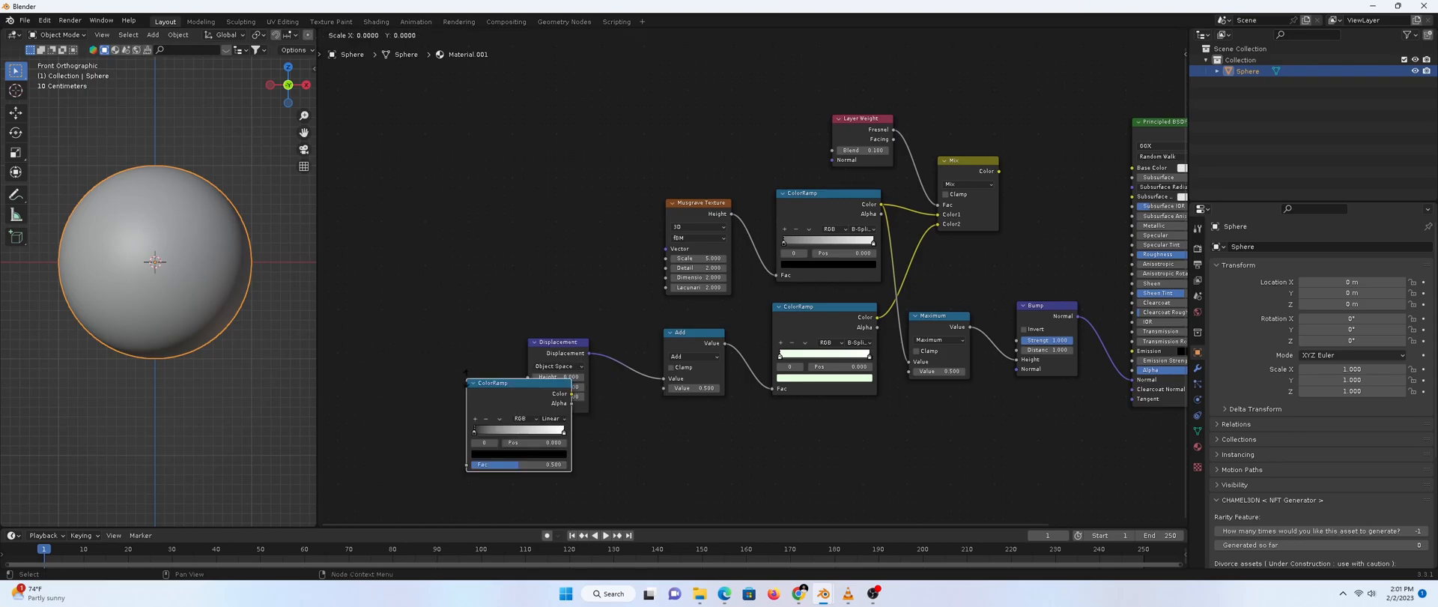
key("Escape")
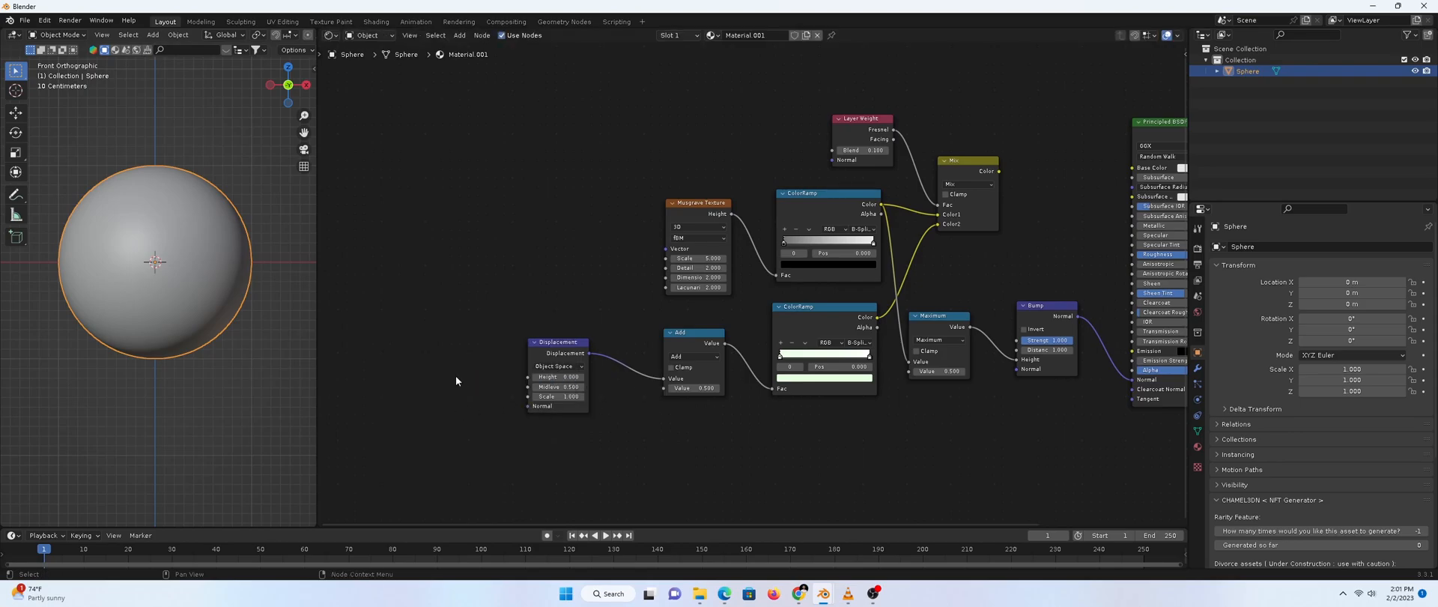
key("shift+a")
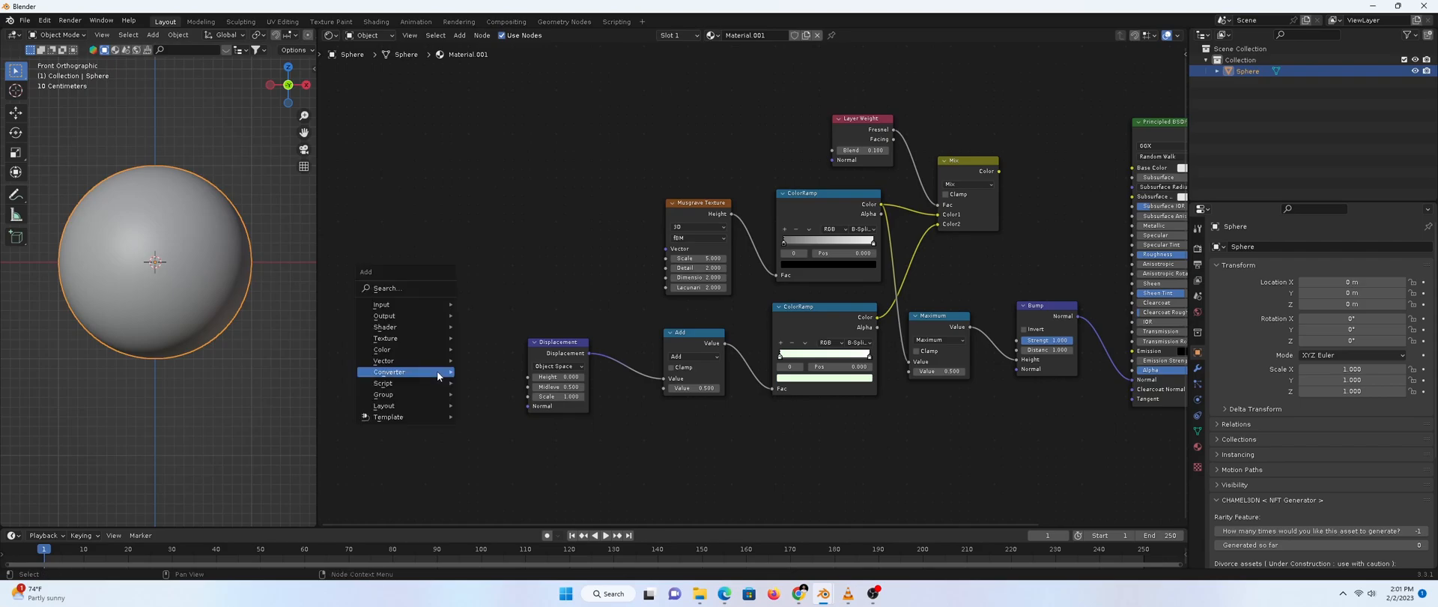
left_click(411, 289)
type("noise")
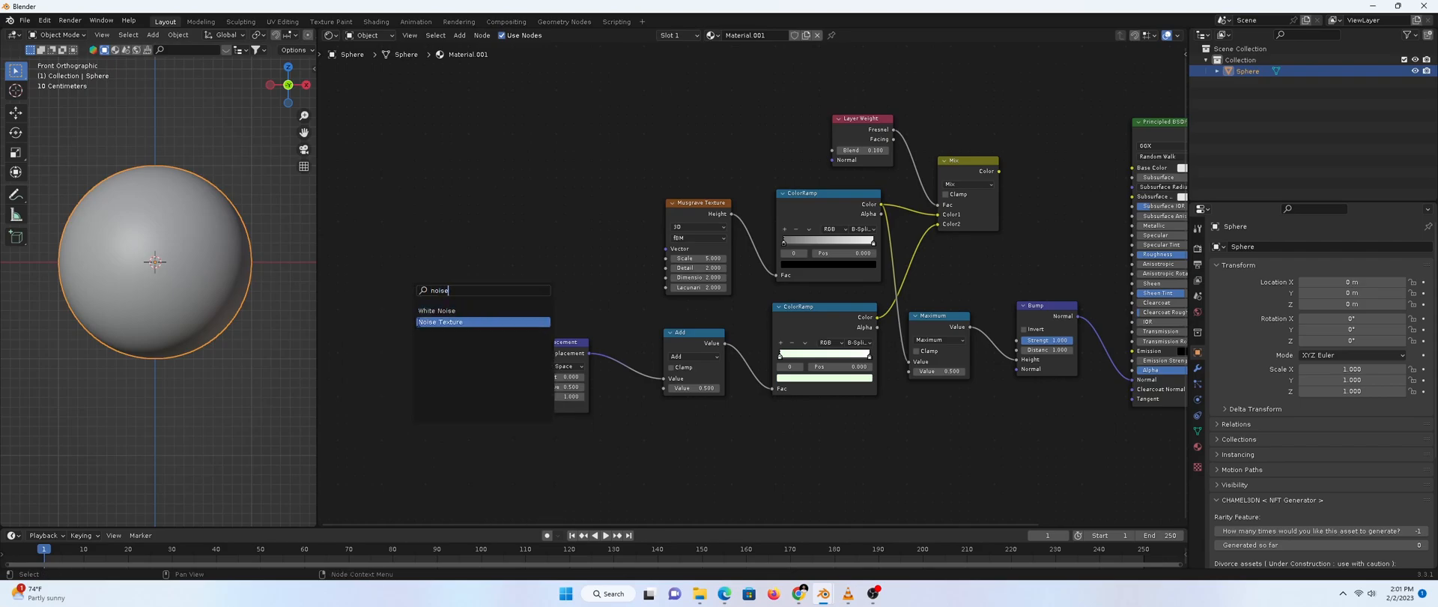
key("Return")
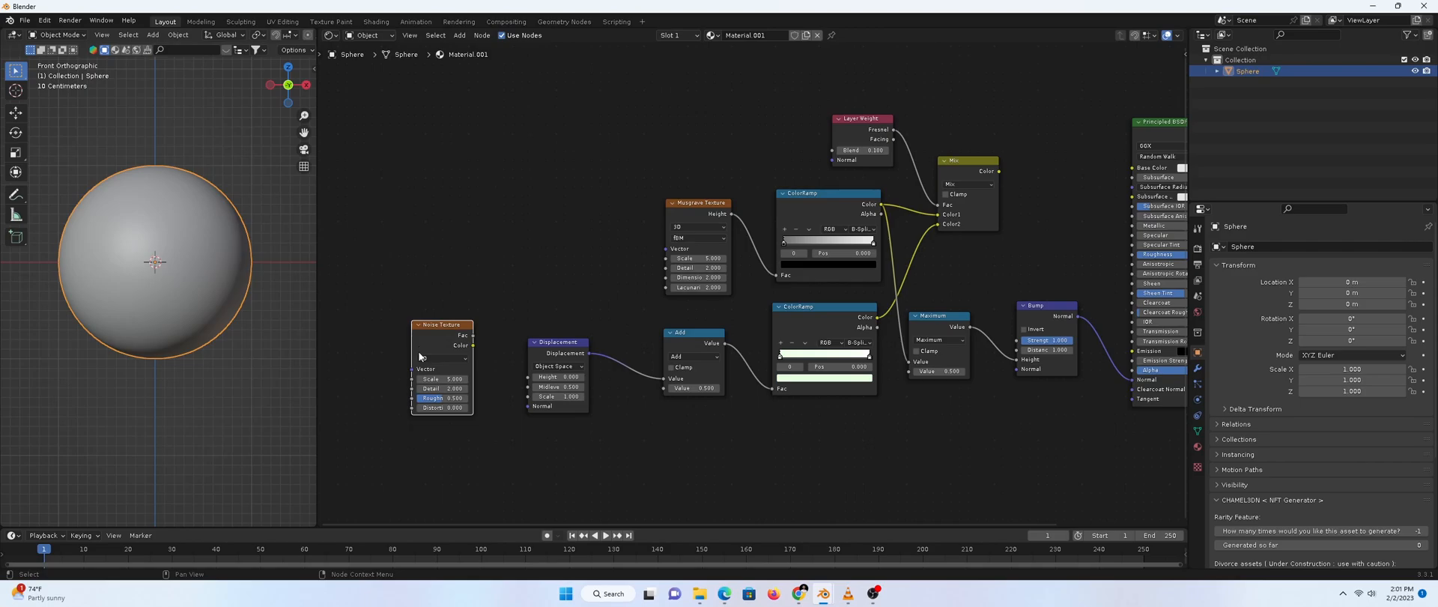
left_click_drag(473, 335, 529, 377)
Set the Noise Texture to Scale 1.2, Detail 15 and Roughness 0.41
left_click(448, 378)
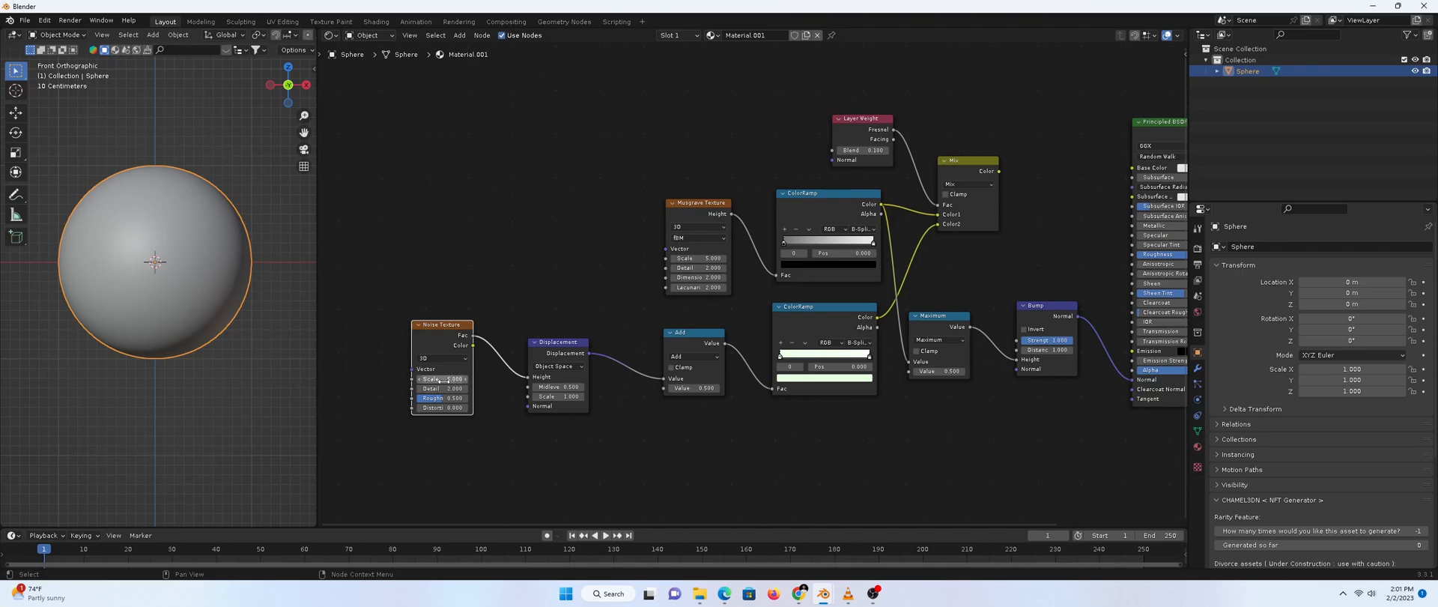
type("1.2")
key("Return")
left_click(442, 388)
type("15")
key("Return")
left_click(442, 398)
key("BackSpace")
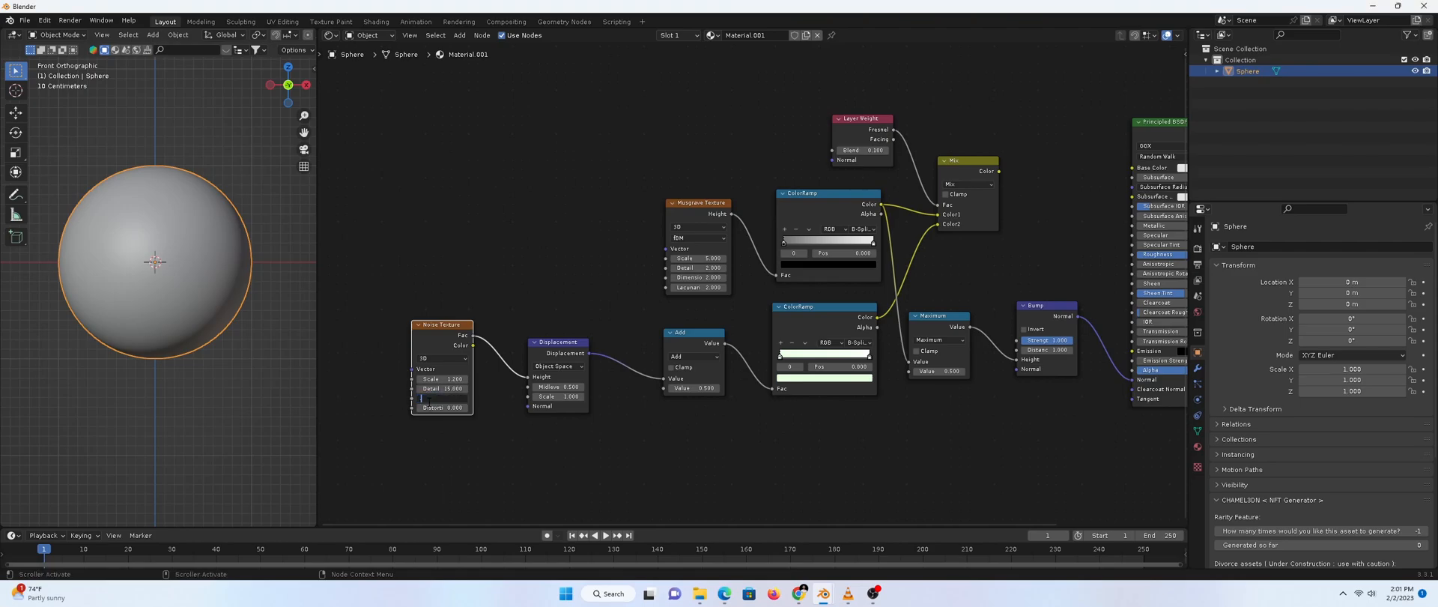
type(".41")
key("Return")
middle_click_drag(425, 351, 502, 380)
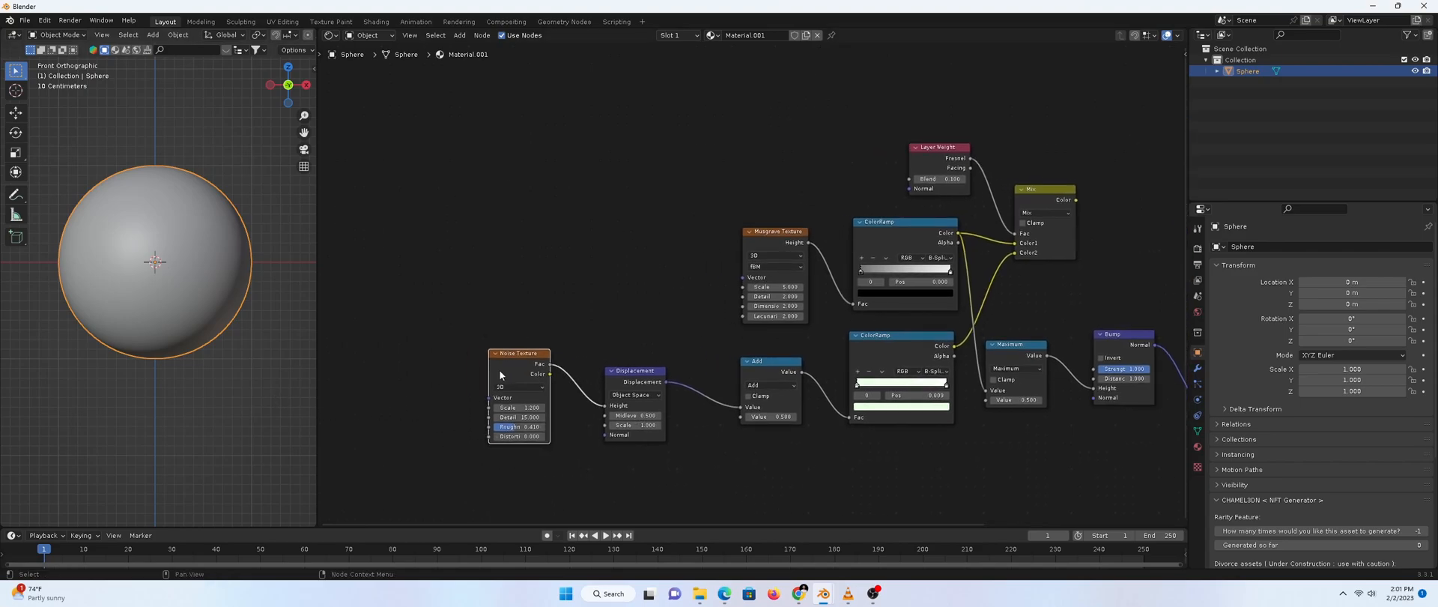
Add Texture Coordinate and Mapping nodes to the Noise Texture via Ctrl+T, using the Object output
key("ctrl+t")
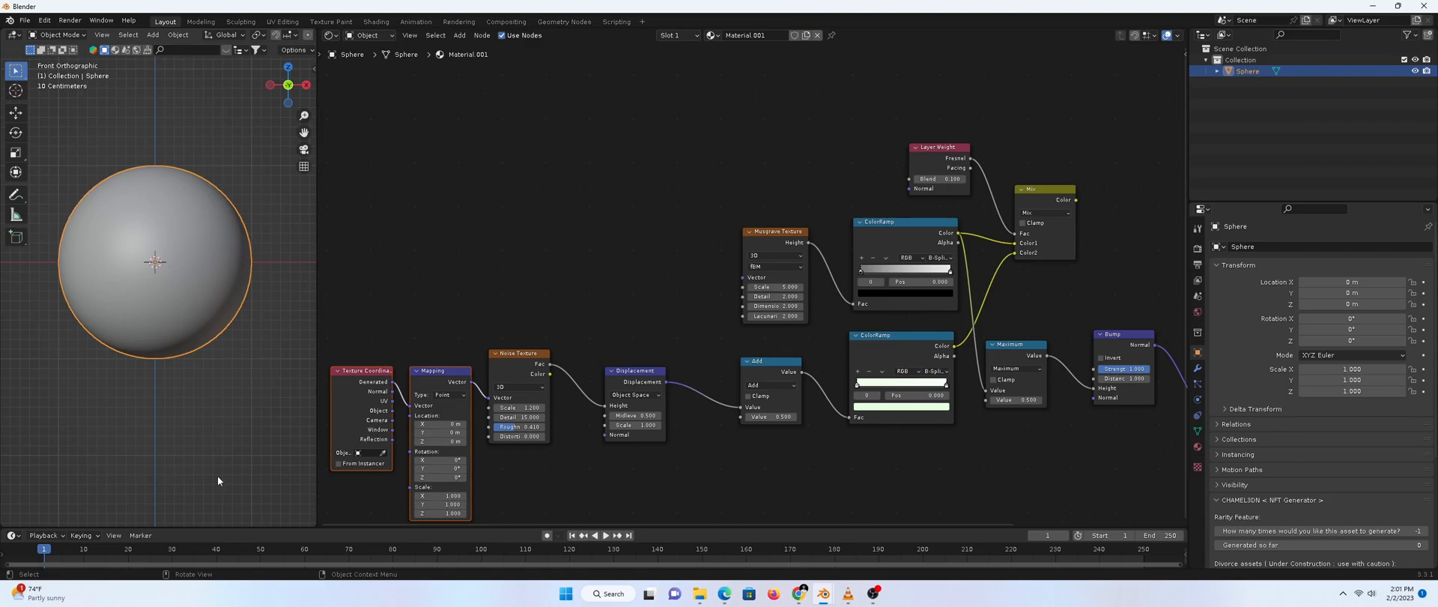
left_click_drag(391, 411, 411, 406)
middle_click_drag(573, 476, 605, 405)
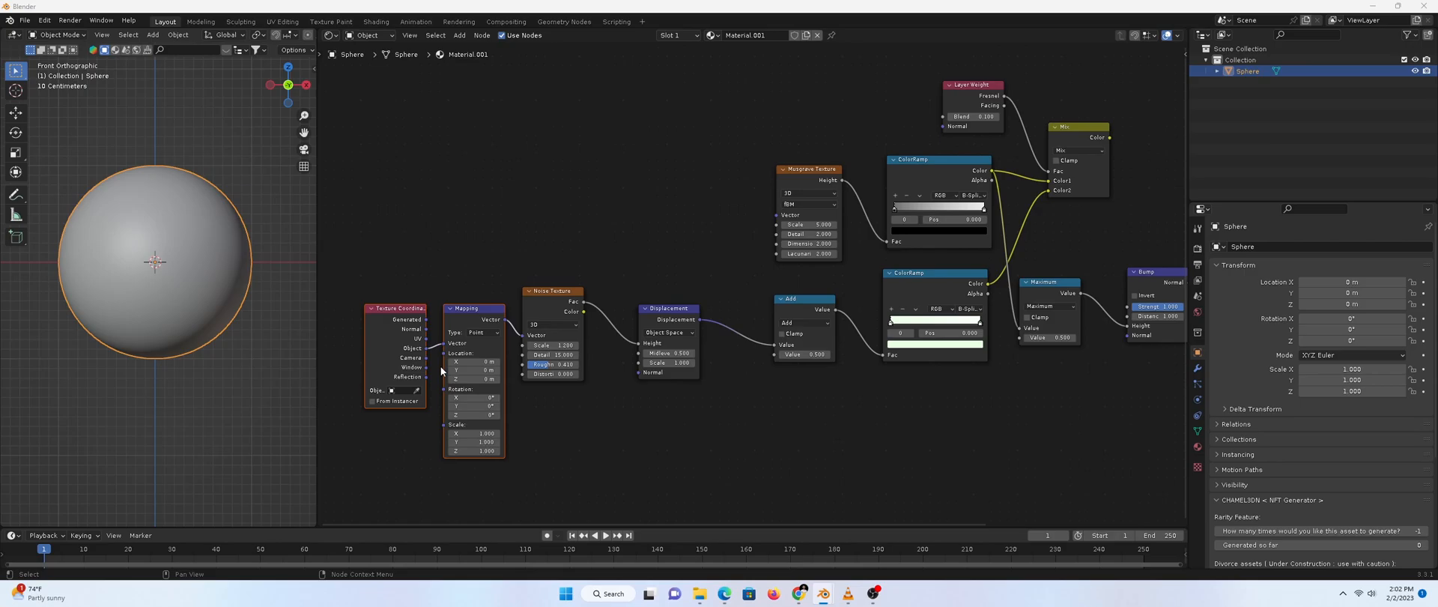
Switch the Mapping node's type from Point to Vector
left_click(483, 332)
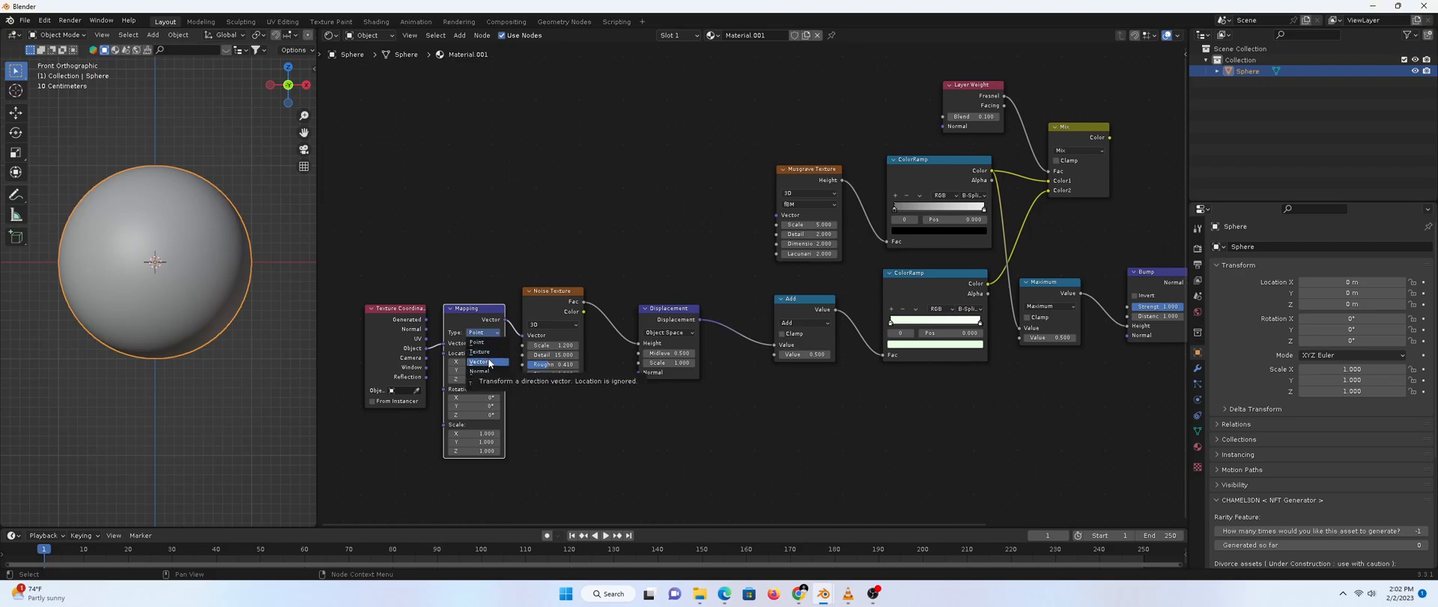
left_click(480, 361)
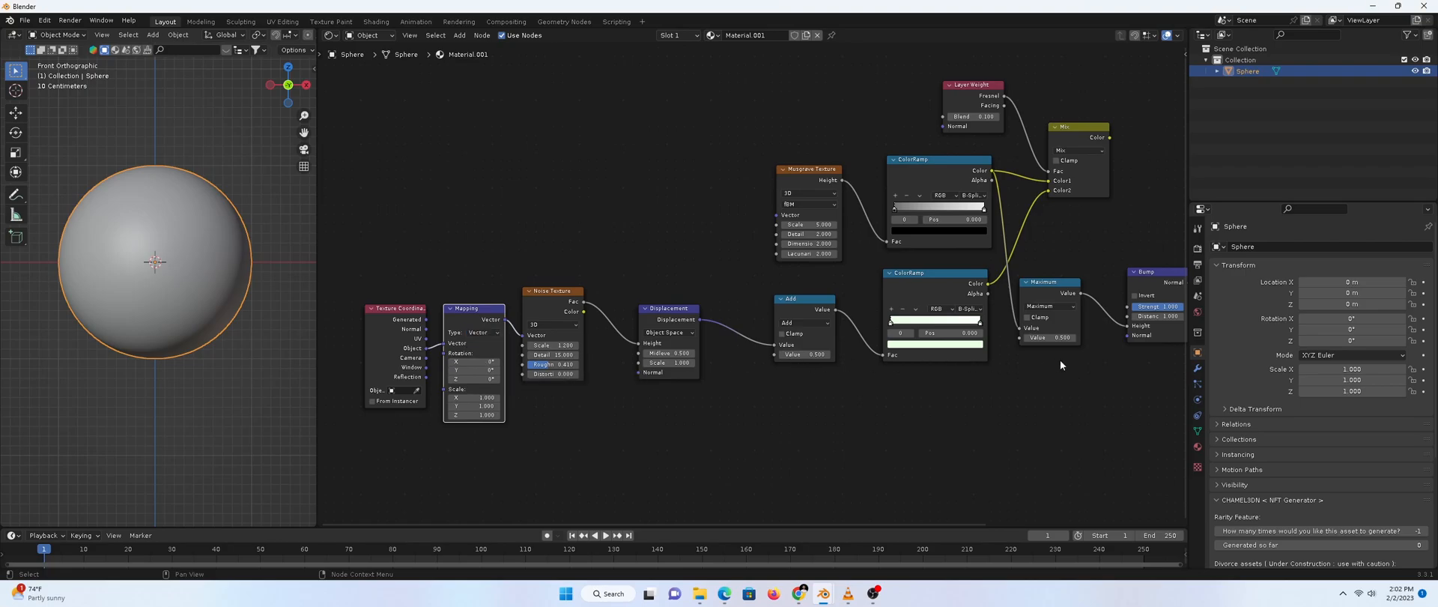
middle_click_drag(674, 263, 627, 338)
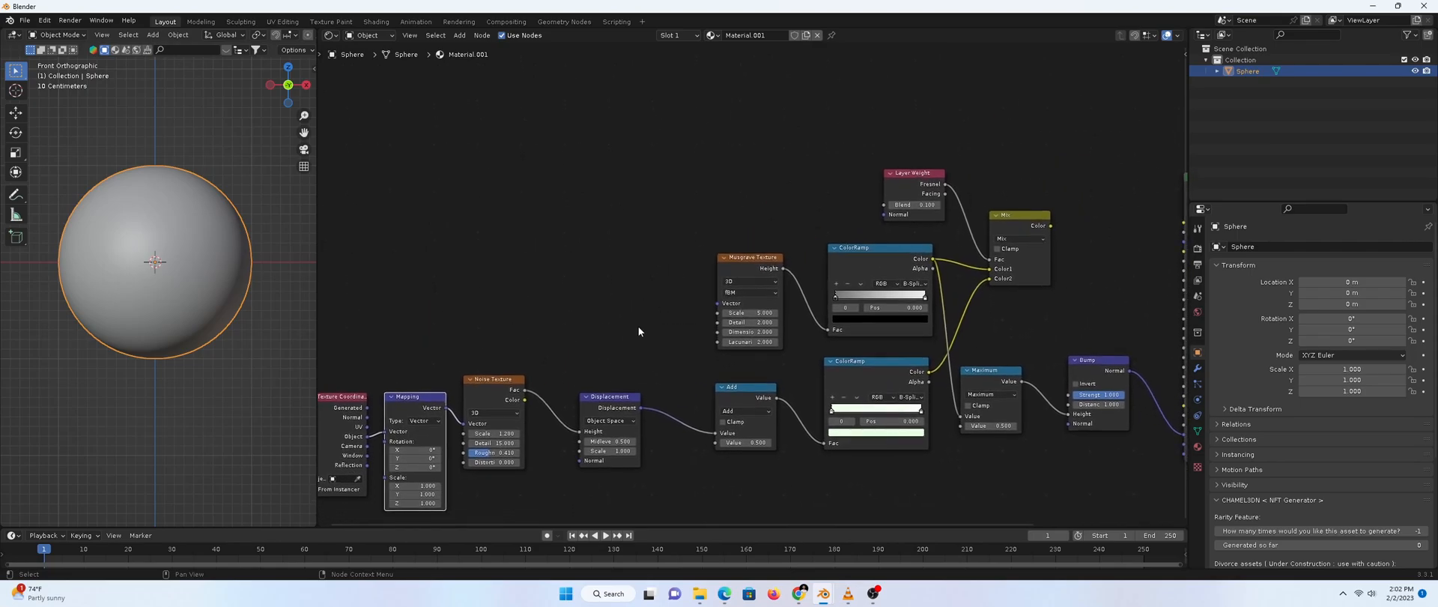
Link the Mapping node's Vector output to the Musgrave Texture's Vector input
left_click_drag(760, 258, 707, 216)
left_click_drag(446, 408, 665, 261)
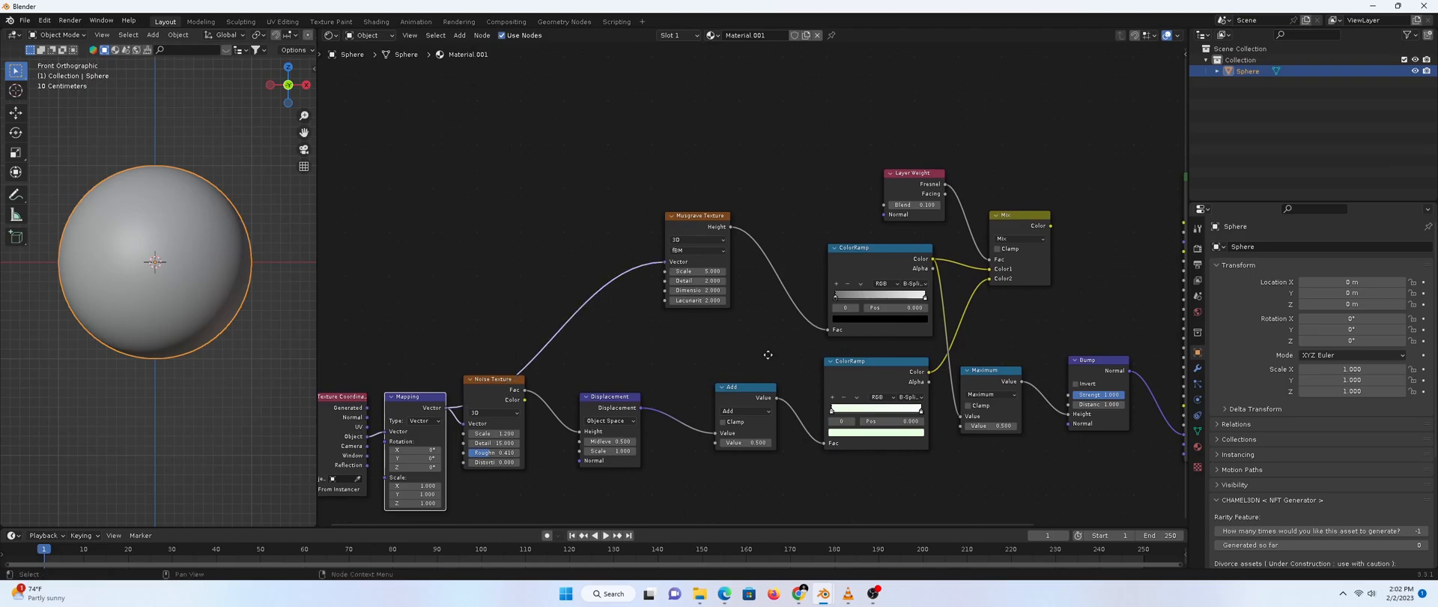
middle_click_drag(733, 392, 644, 325)
scroll(645, 325, "down", 3)
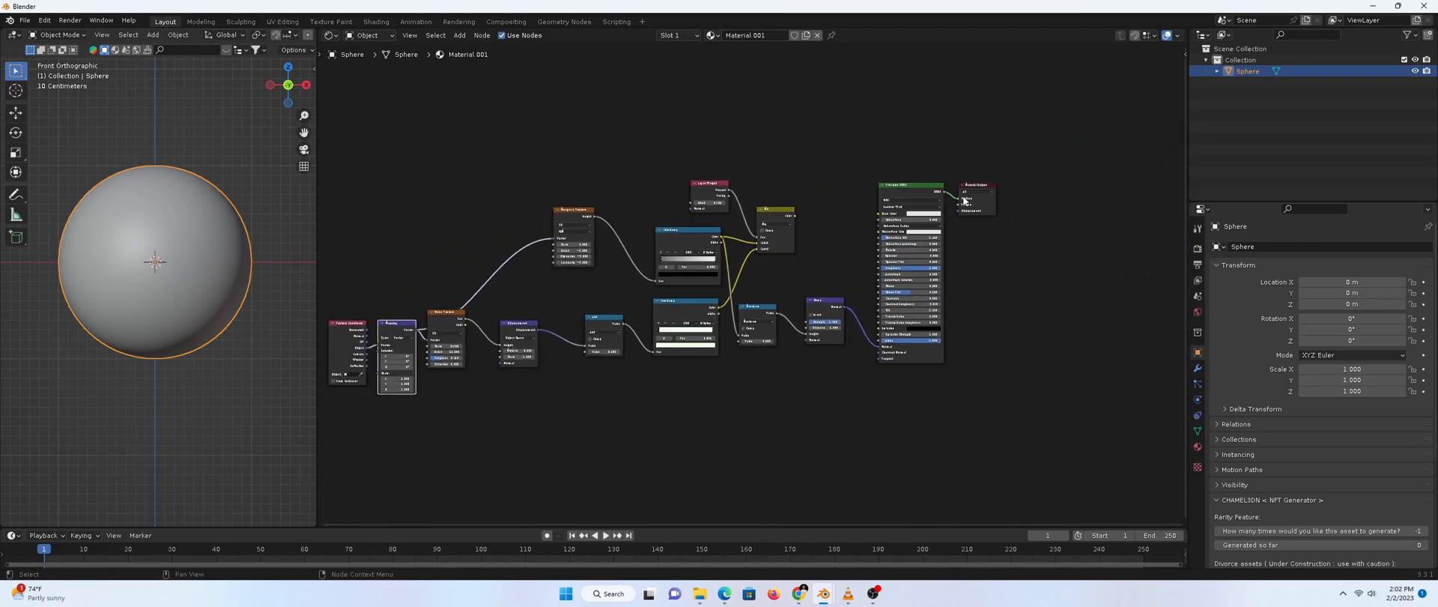
Reposition Material Output and connect the Displacement node to its Displacement socket
left_click_drag(973, 181, 1056, 310)
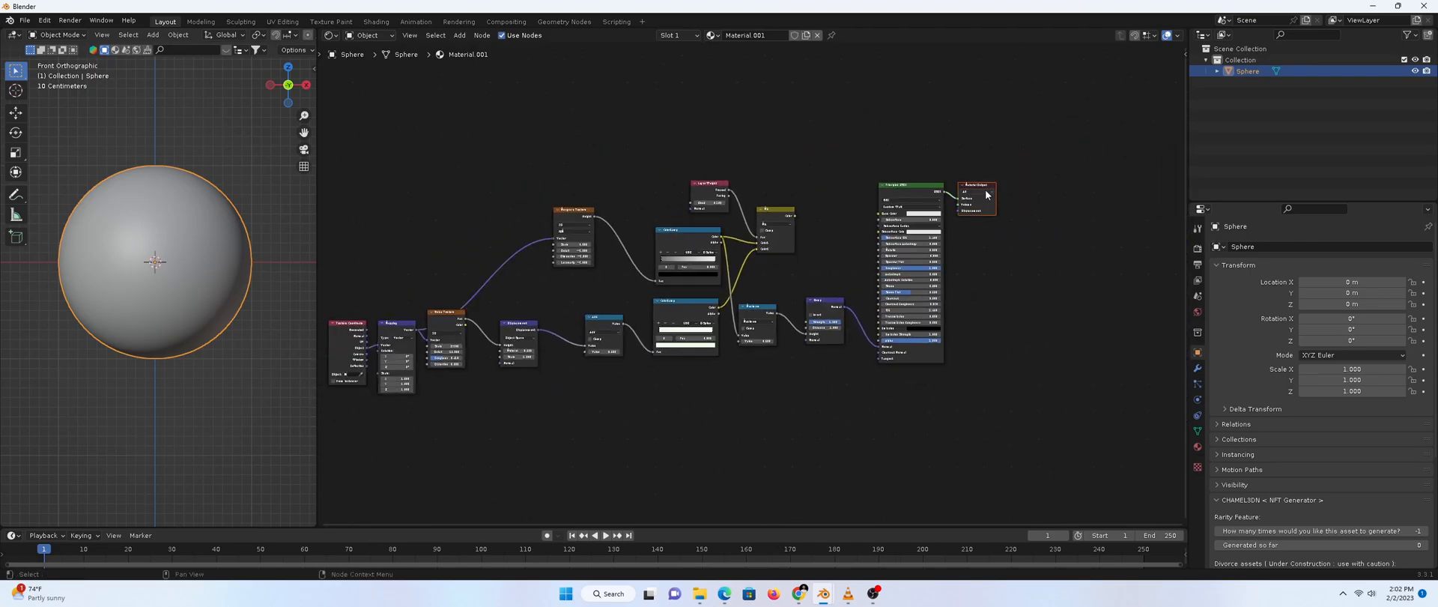
left_click_drag(977, 189, 1076, 370)
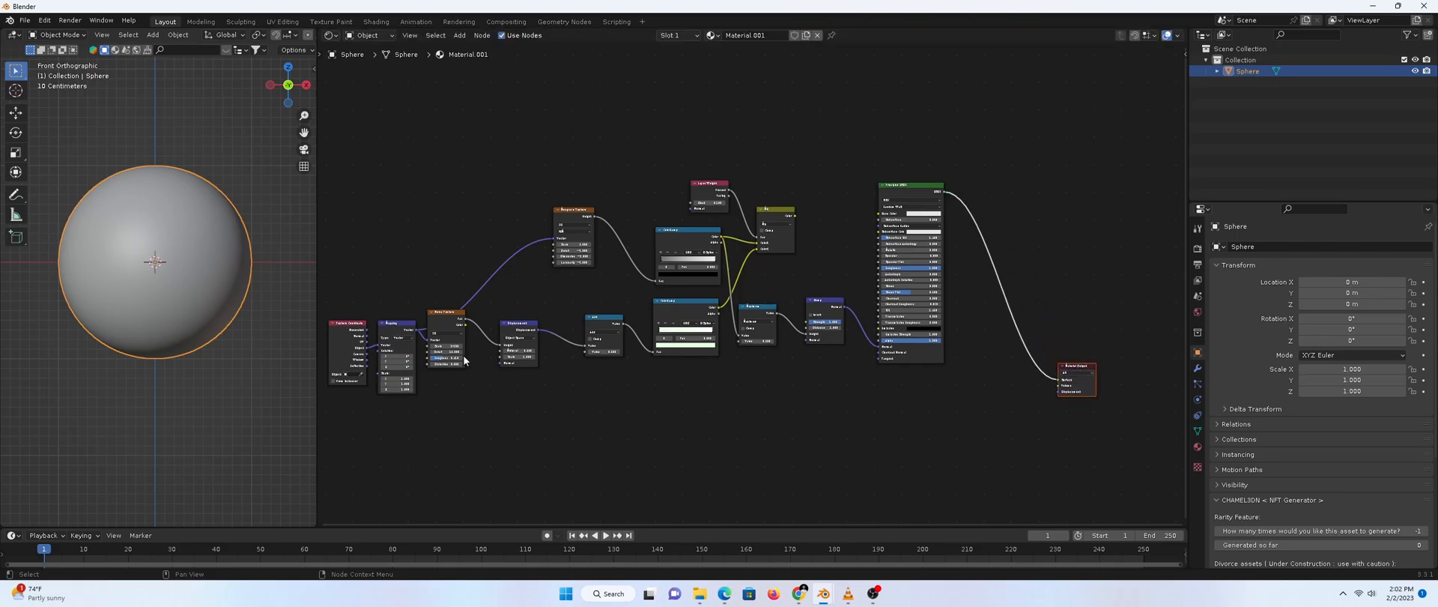
left_click_drag(537, 330, 1056, 392)
scroll(866, 408, "up", 3)
middle_click_drag(867, 407, 672, 376)
left_click(1023, 403)
left_click_drag(972, 389, 834, 379)
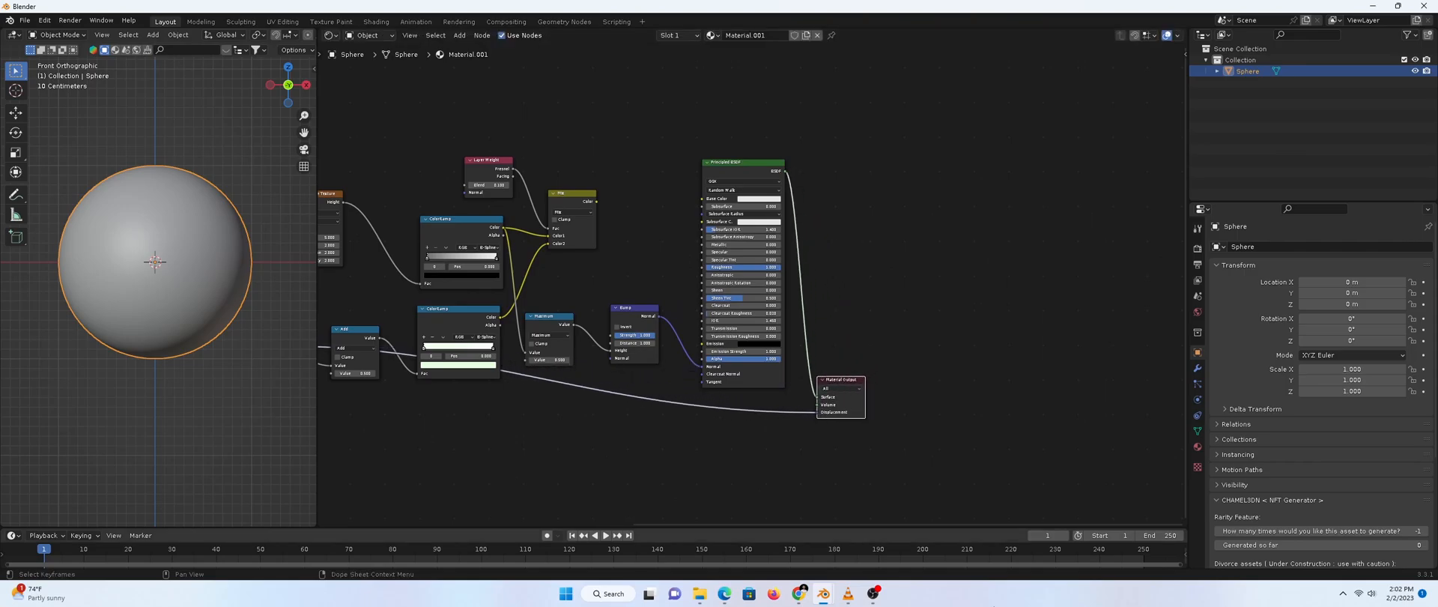
left_click(874, 593)
Fit the node network in view and switch the viewport to Material Preview shading
key("Home")
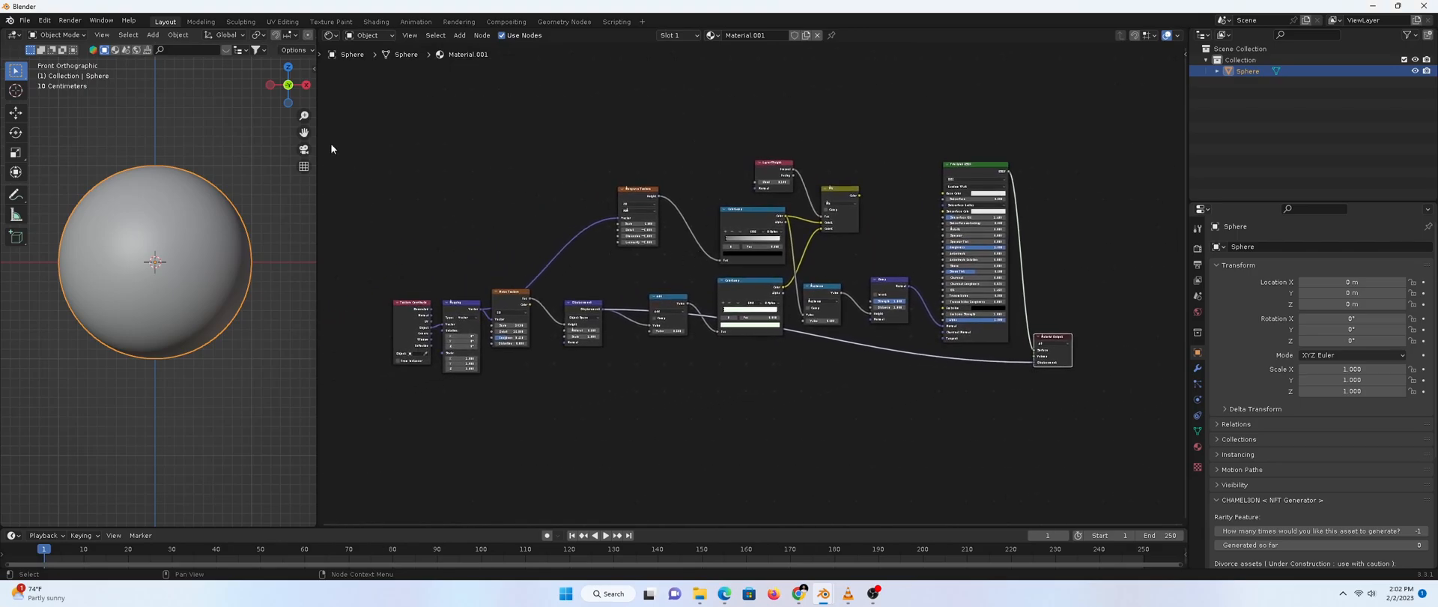
key("z")
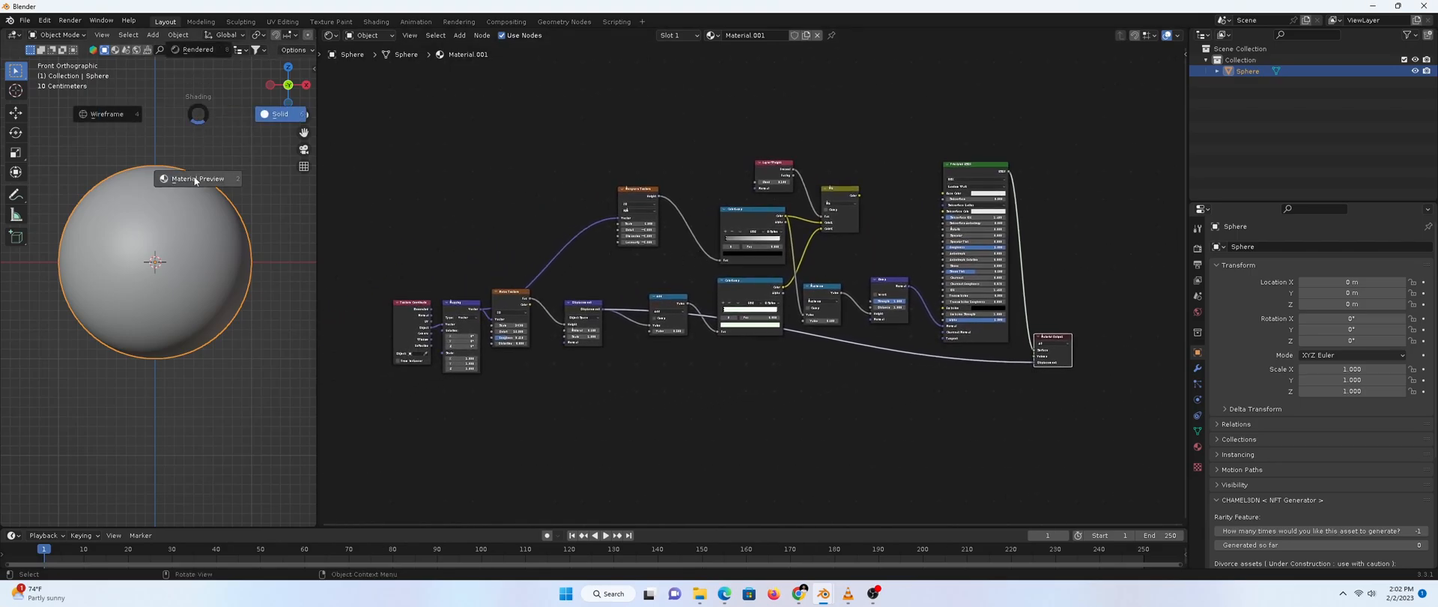
left_click(195, 179)
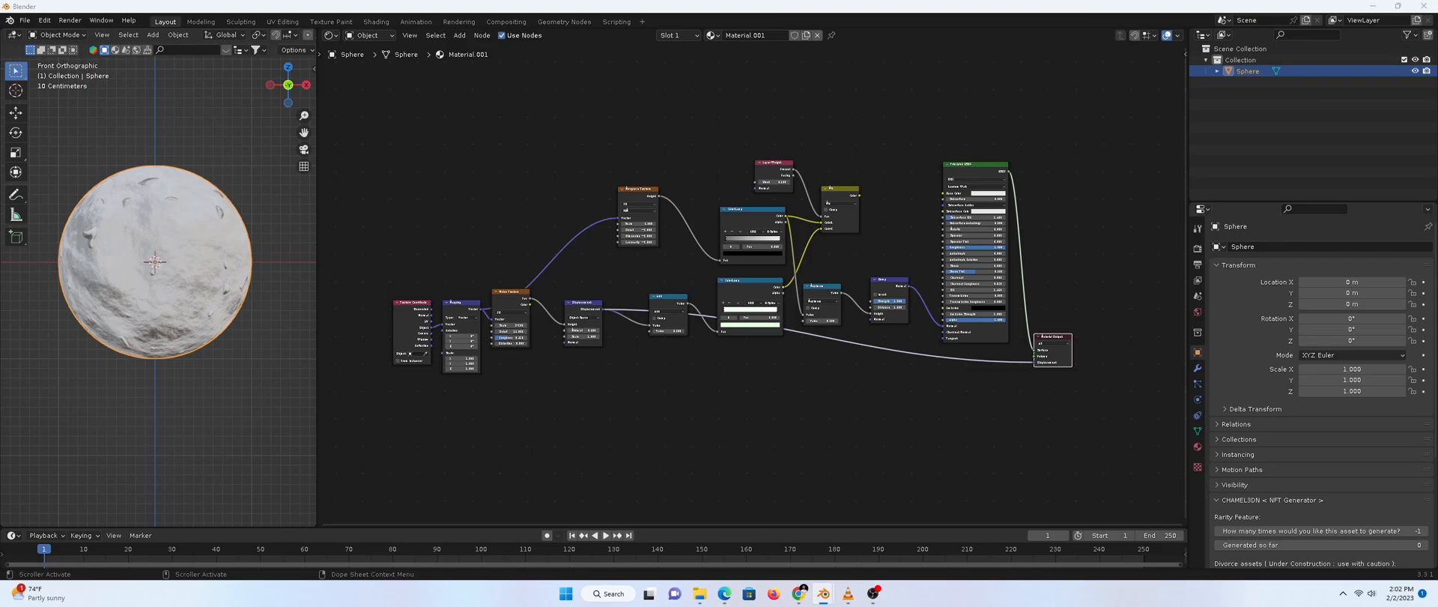
Set the Musgrave Texture Scale to 1 and Detail to 20
scroll(721, 358, "up", 2)
middle_click_drag(641, 251, 680, 314)
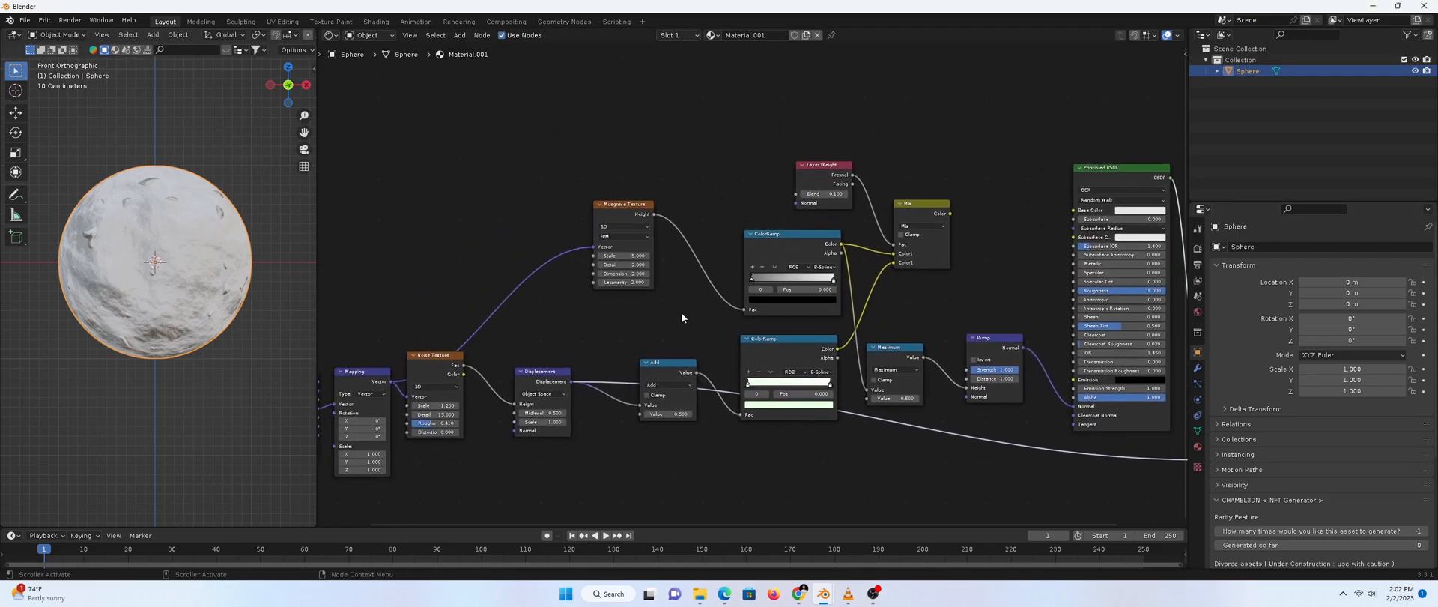
scroll(645, 286, "up", 3)
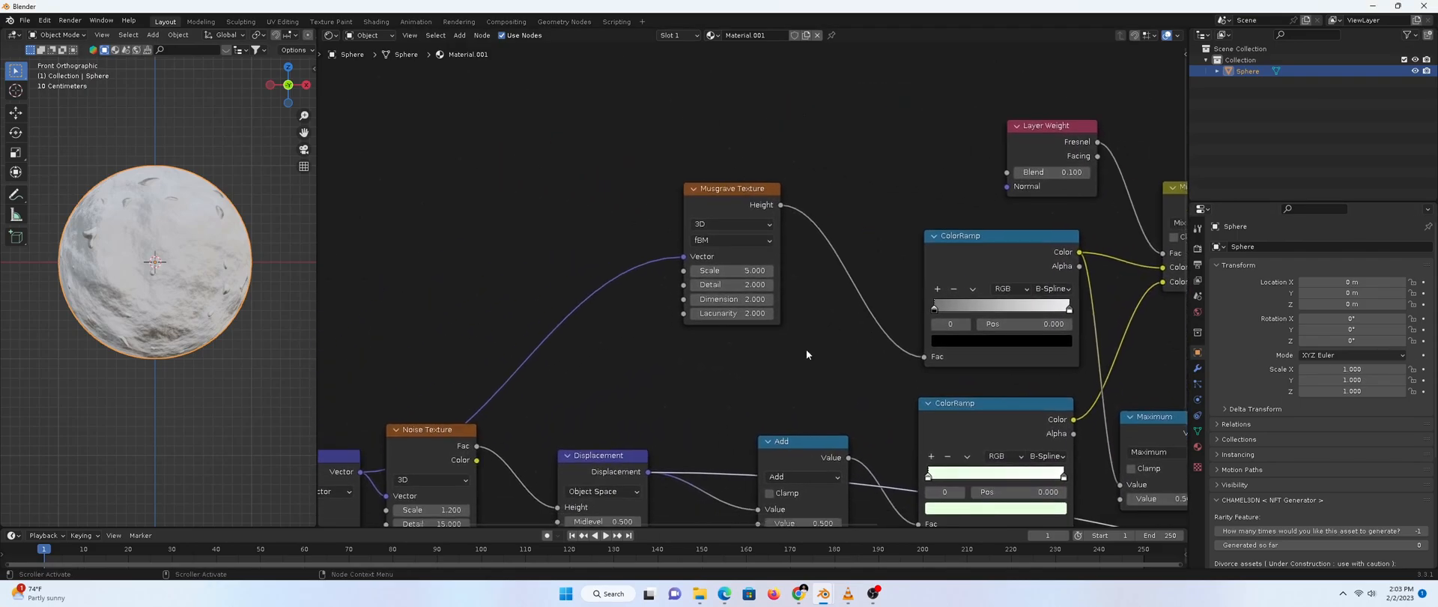
left_click(751, 270)
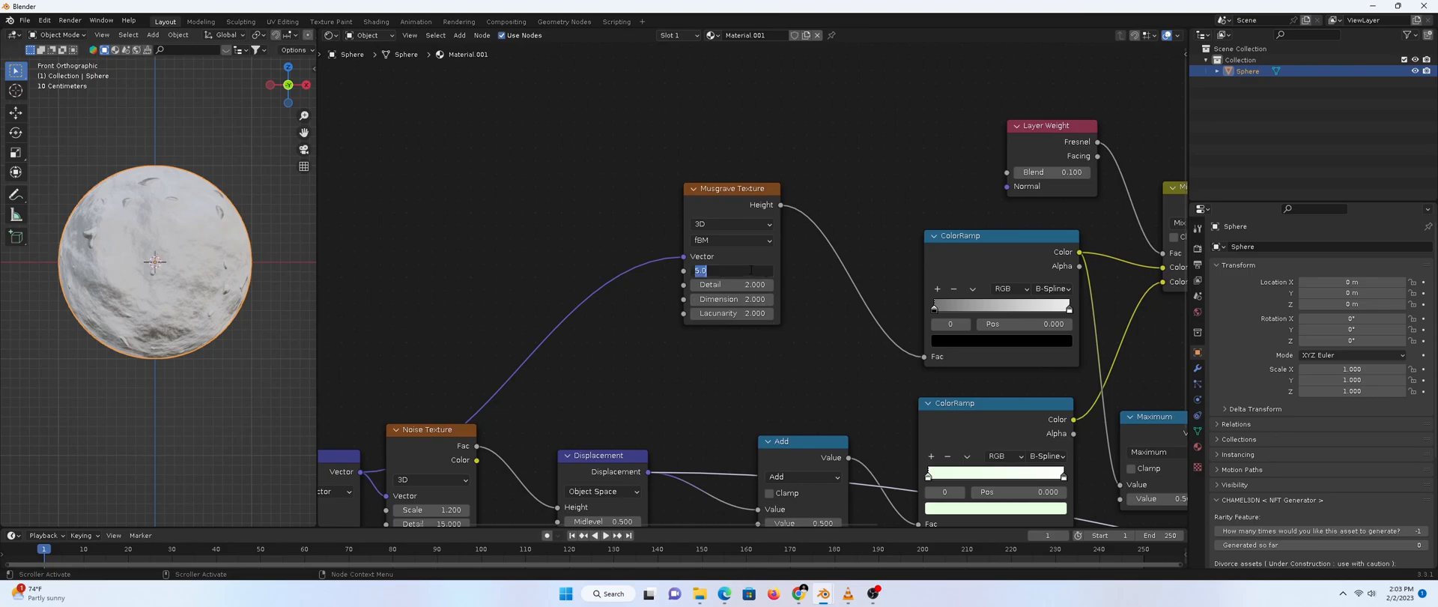
key("Return")
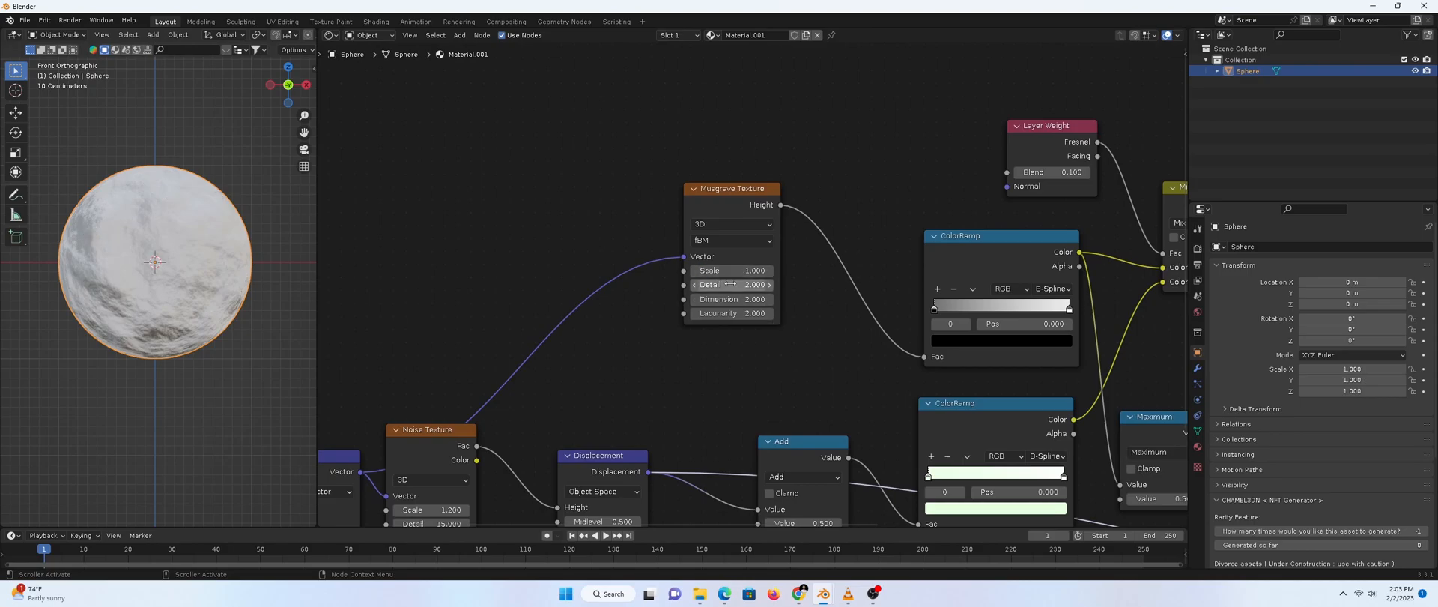
left_click(730, 284)
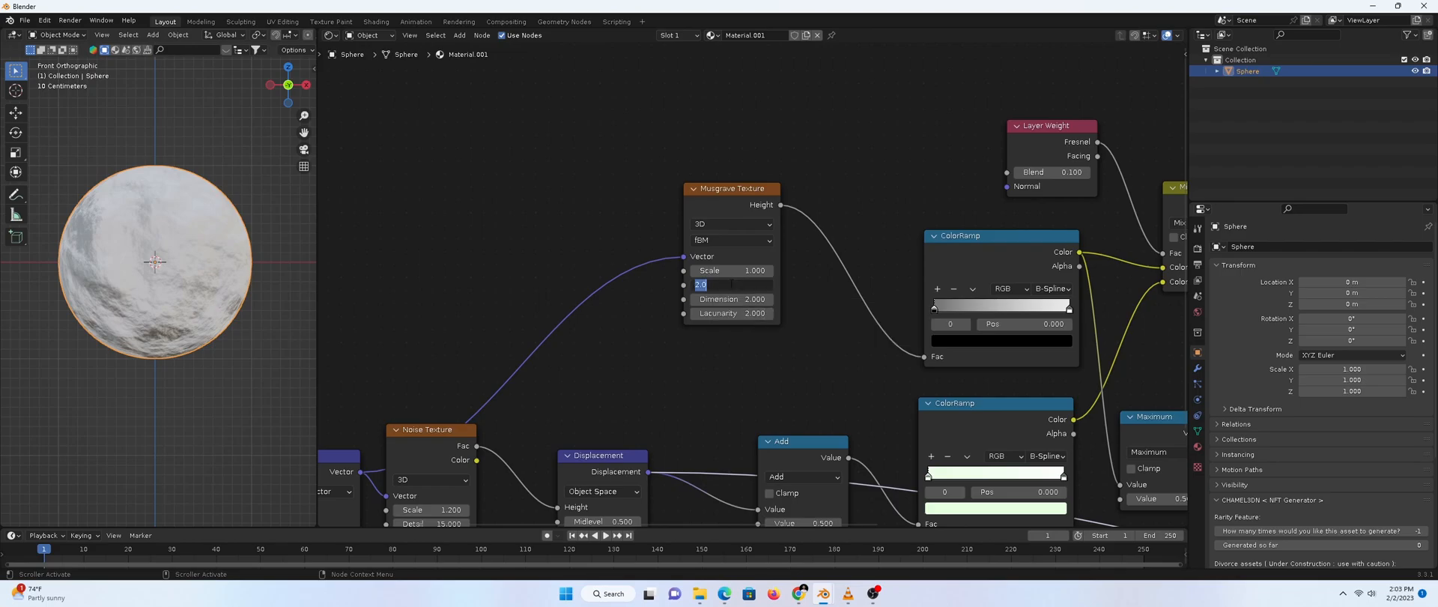
type("20")
key("Return")
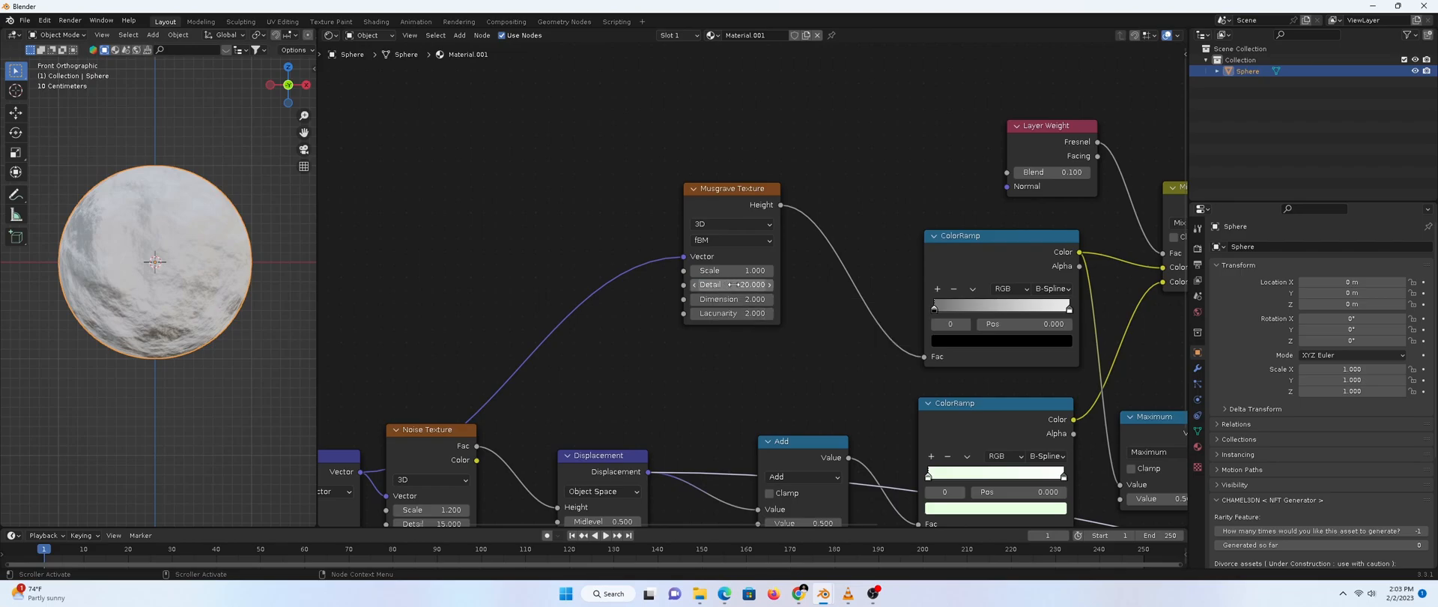
Set the Musgrave Dimension to 0.25 and Lacunarity to 1.6
left_click(731, 299)
type(".25")
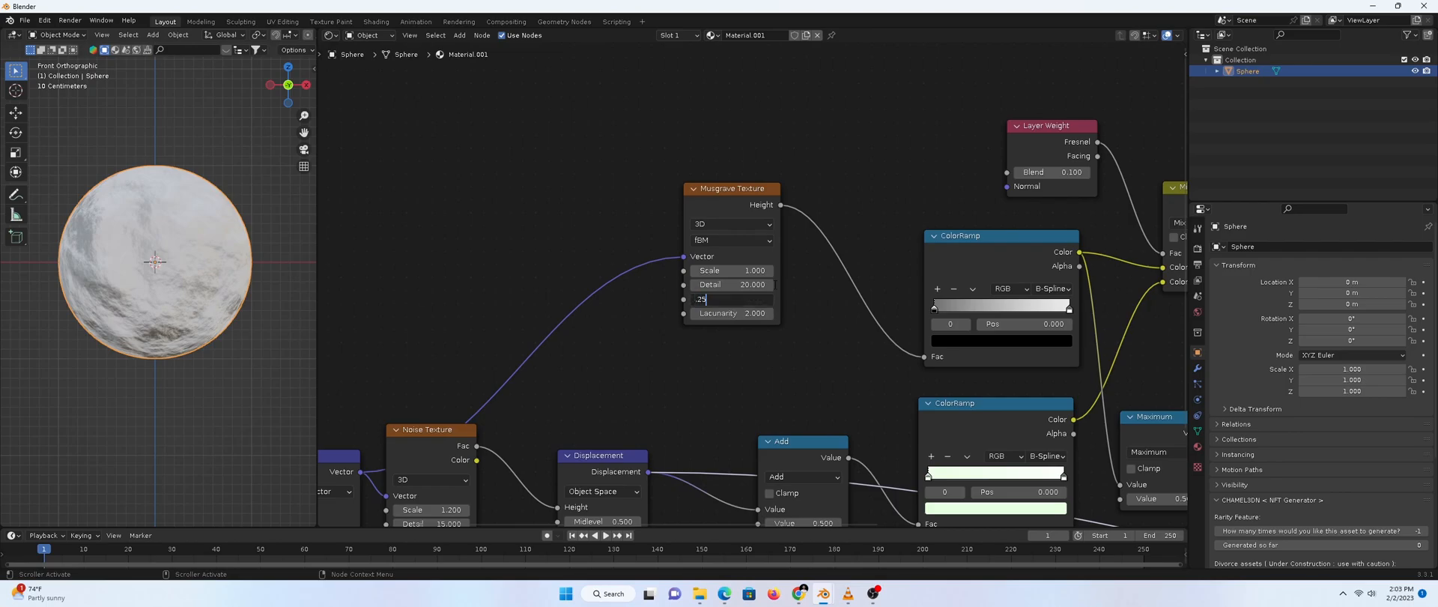
key("Return")
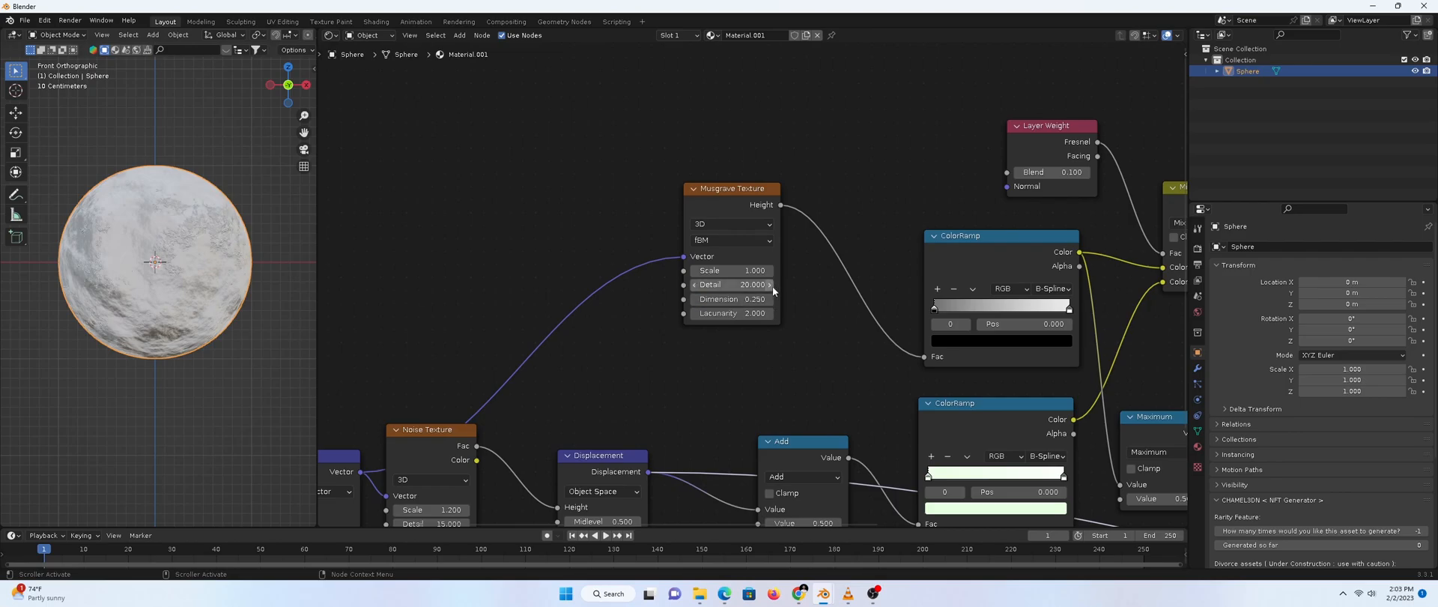
left_click(731, 313)
type("1.6")
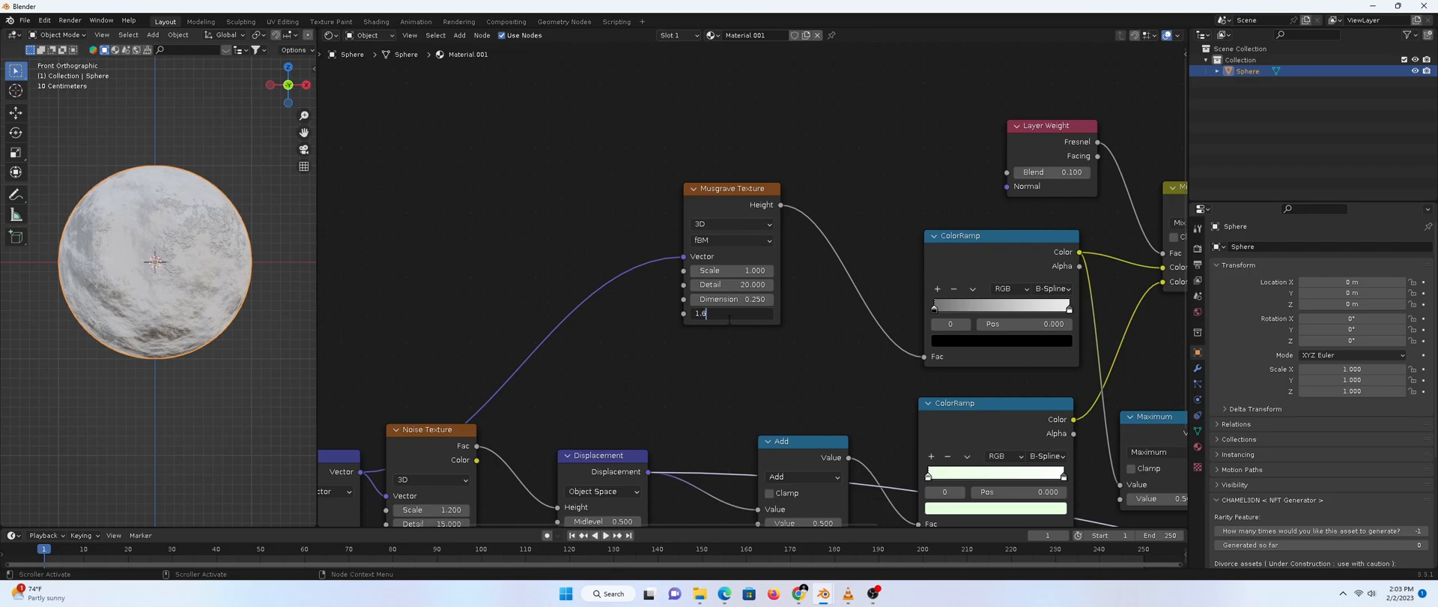
key("Return")
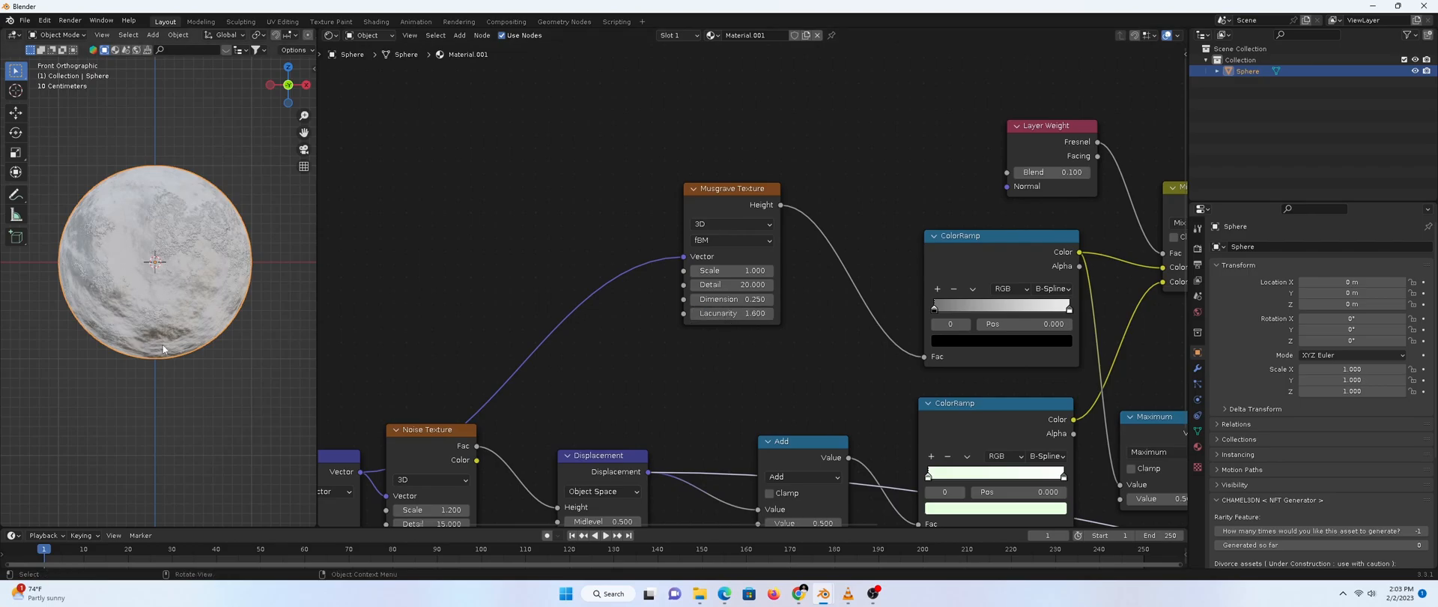
scroll(809, 255, "down", 2)
Connect the Mix node's Color output to the Principled BSDF Base Color input
middle_click_drag(843, 327, 814, 267)
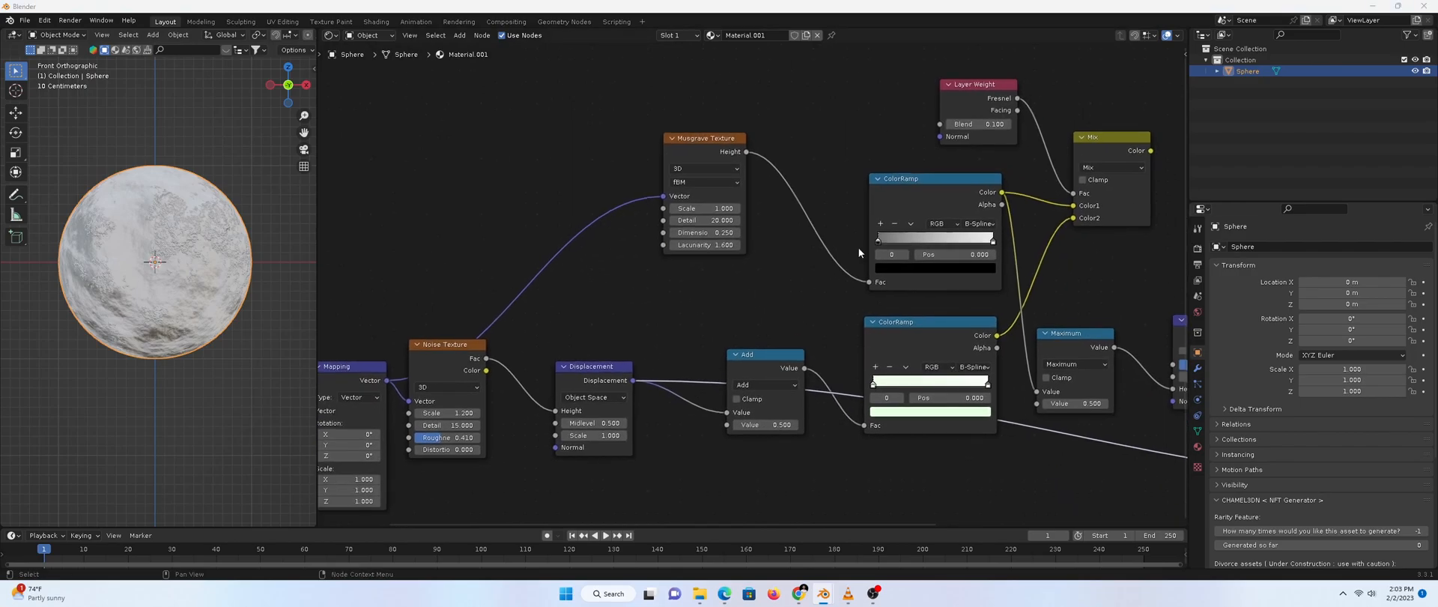
middle_click_drag(928, 233, 668, 272)
middle_click_drag(1090, 279, 1012, 228)
scroll(911, 189, "down", 3)
middle_click_drag(910, 189, 687, 289)
scroll(779, 242, "up", 3)
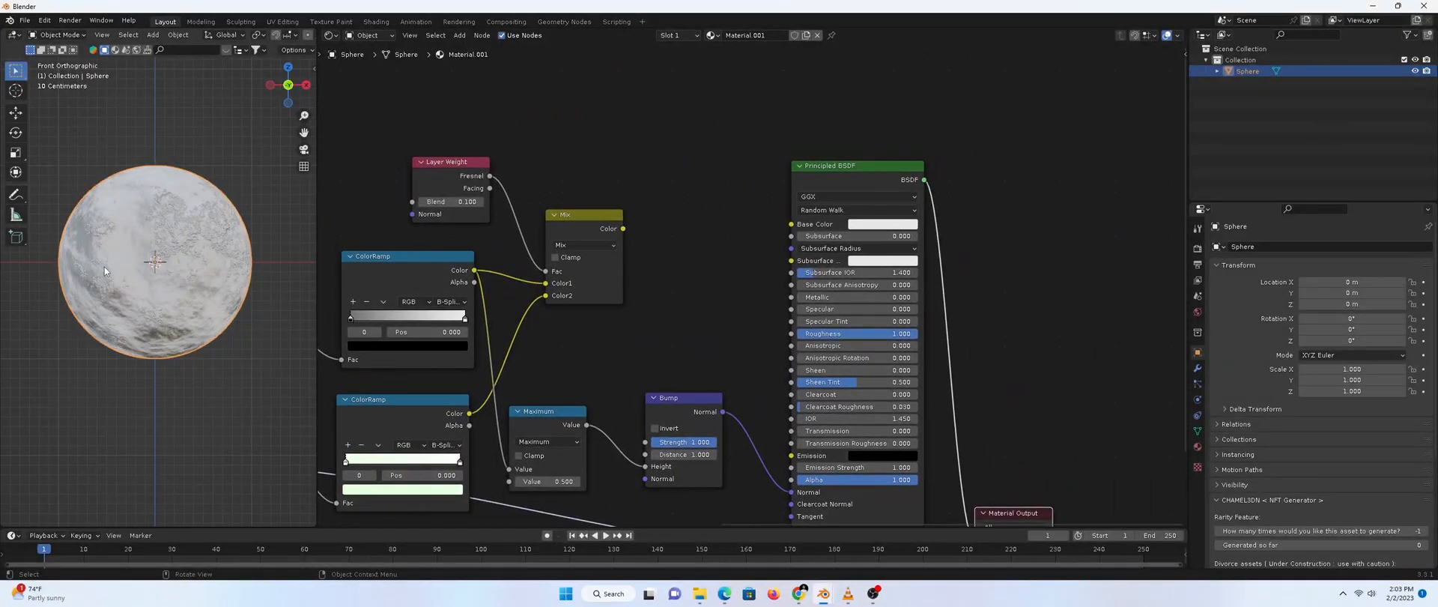
left_click_drag(623, 228, 797, 224)
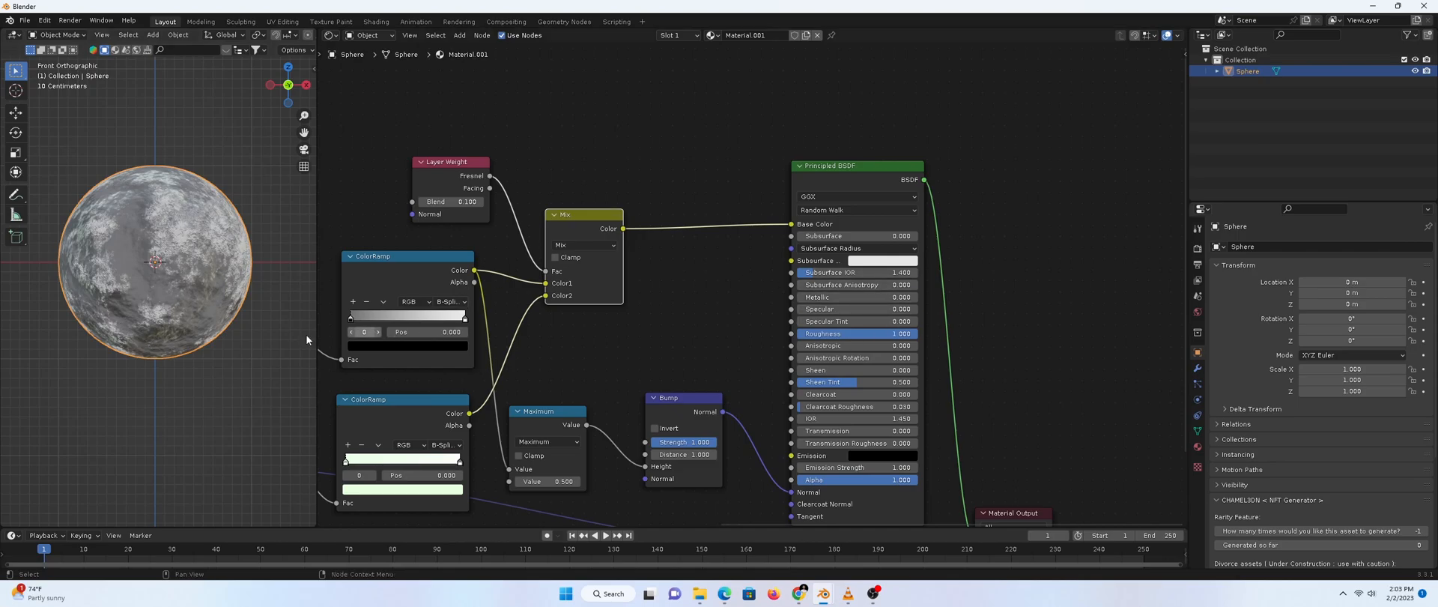
Pan and zoom to bring the whole node network back into view
middle_click_drag(753, 316, 832, 253)
scroll(785, 274, "down", 5)
scroll(924, 262, "up", 1)
middle_click_drag(712, 275, 902, 257)
scroll(925, 262, "down", 3)
scroll(872, 236, "up", 1)
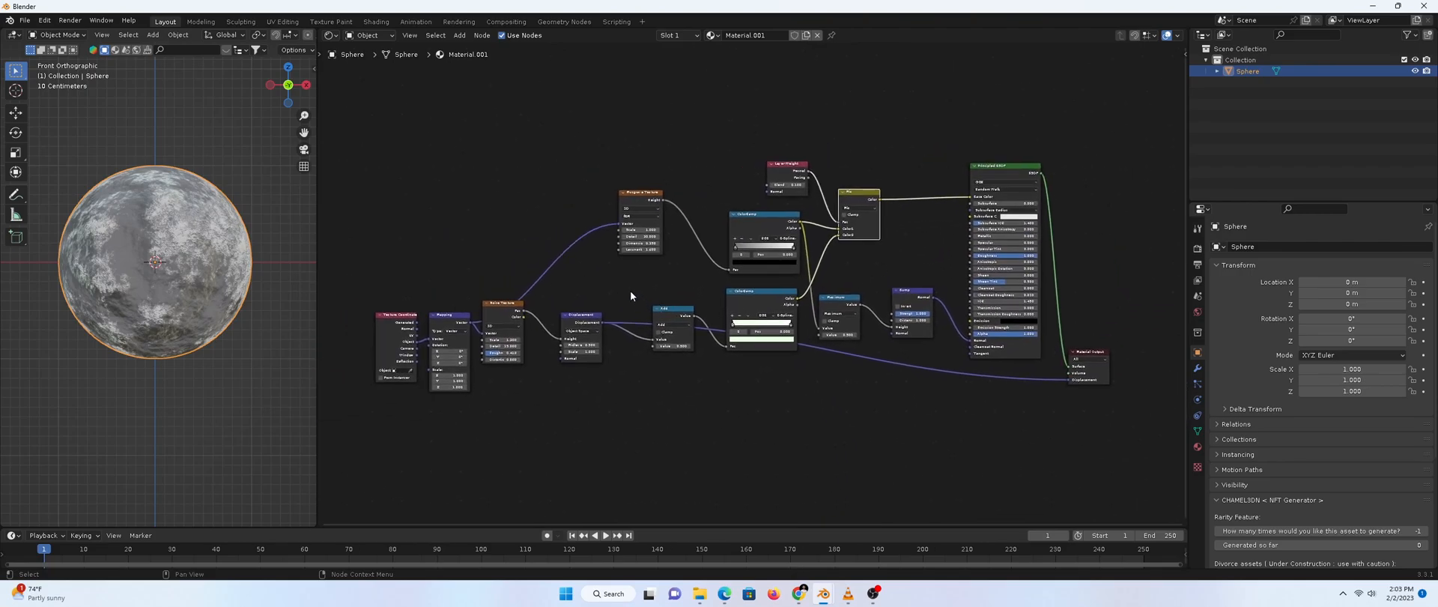